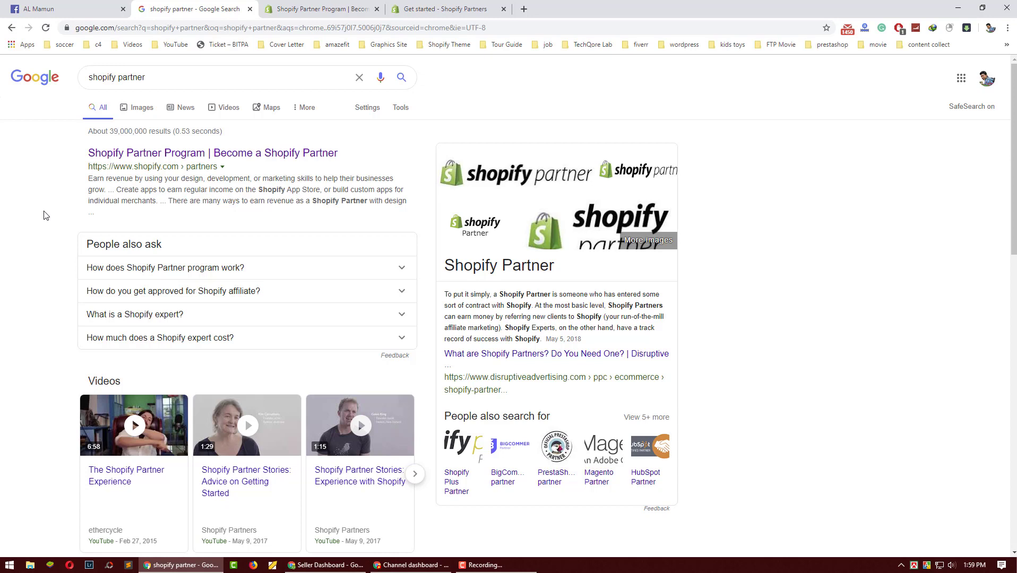
- Open the Shopify Partner Program result in a new tab, close the duplicate partner program tab, and activate the sign-up email field
left_click(201, 155)
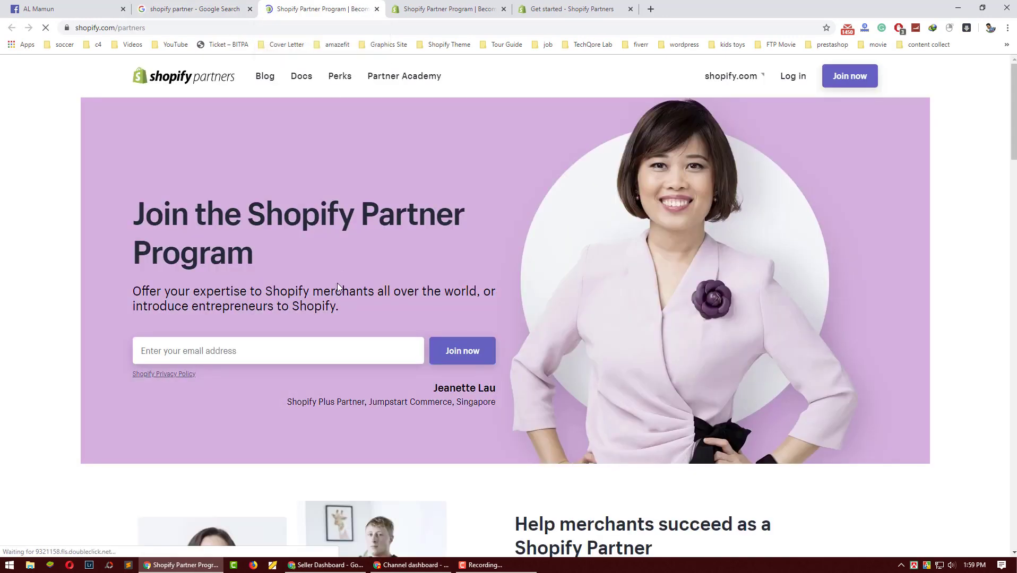
left_click(503, 9)
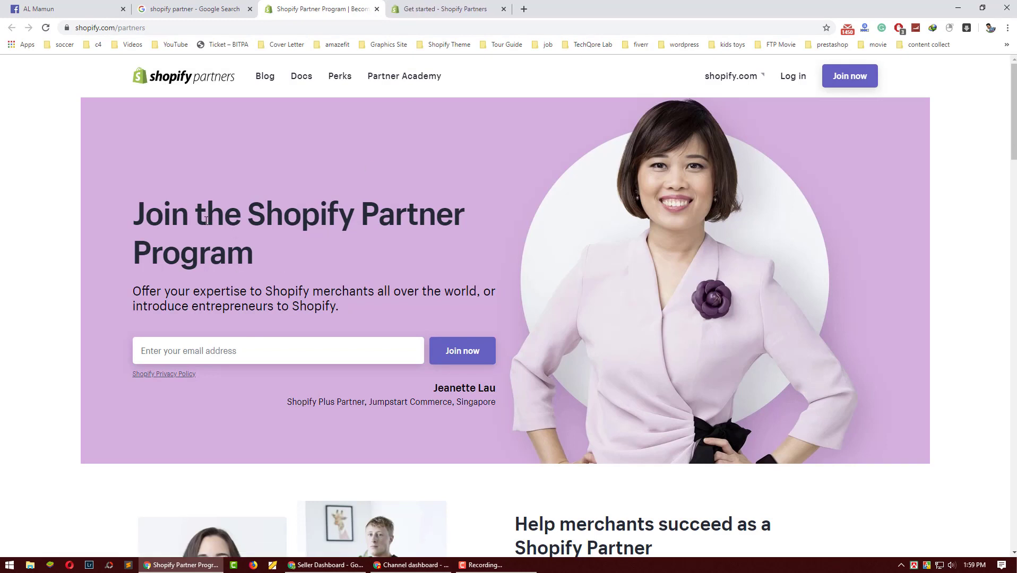
left_click(178, 355)
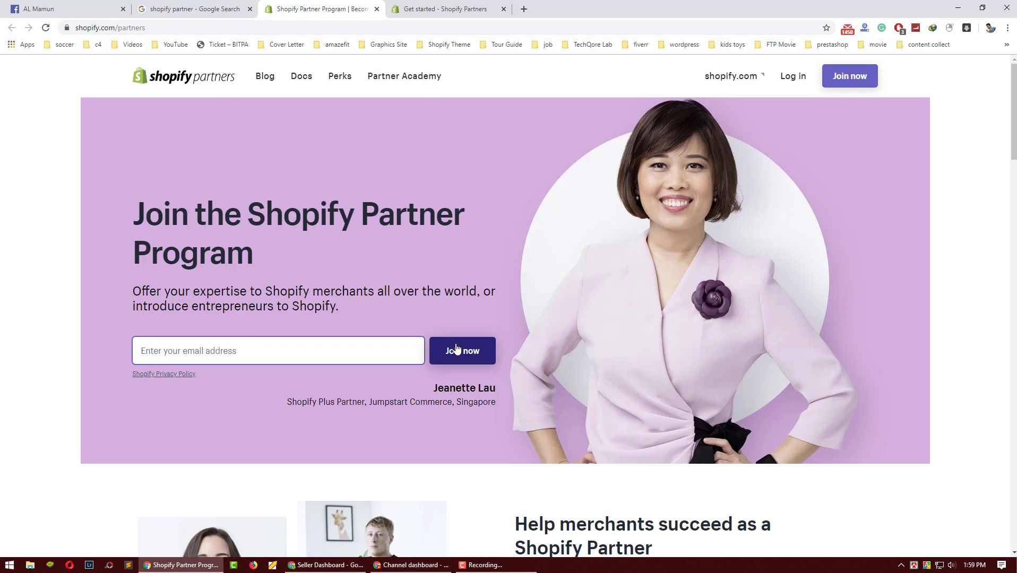
- Close the Partner Program and Google search tabs, keeping the Shopify Partners Get started page open
left_click(375, 10)
left_click(318, 8)
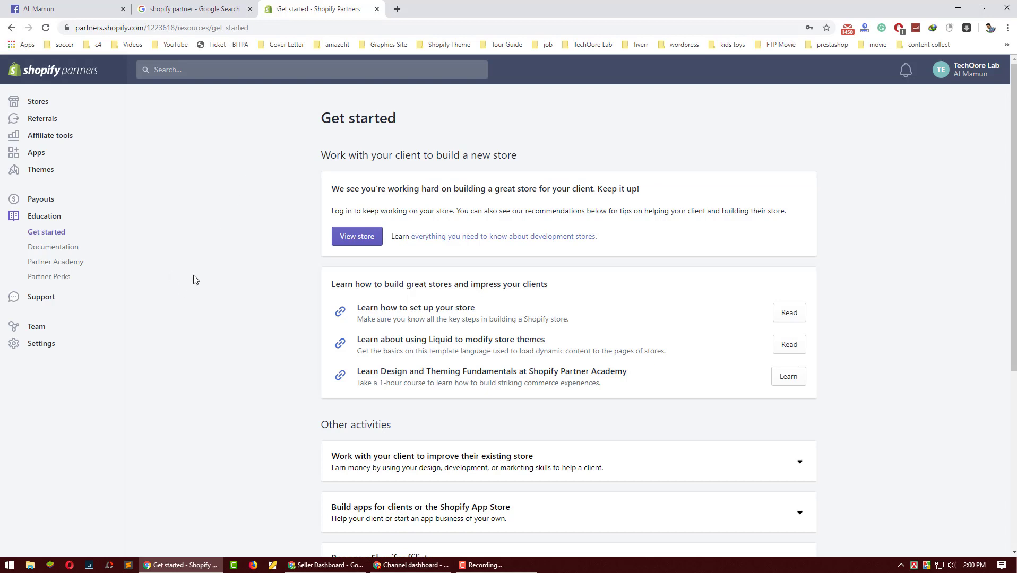
left_click(250, 9)
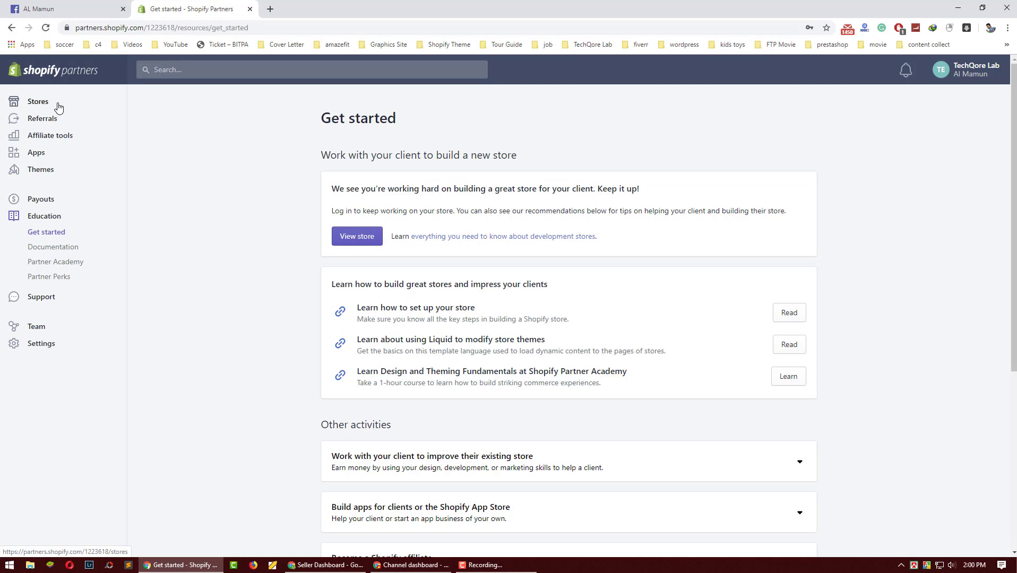
- Start adding a new store from the Stores list, choosing Development store as the store type
left_click(48, 102)
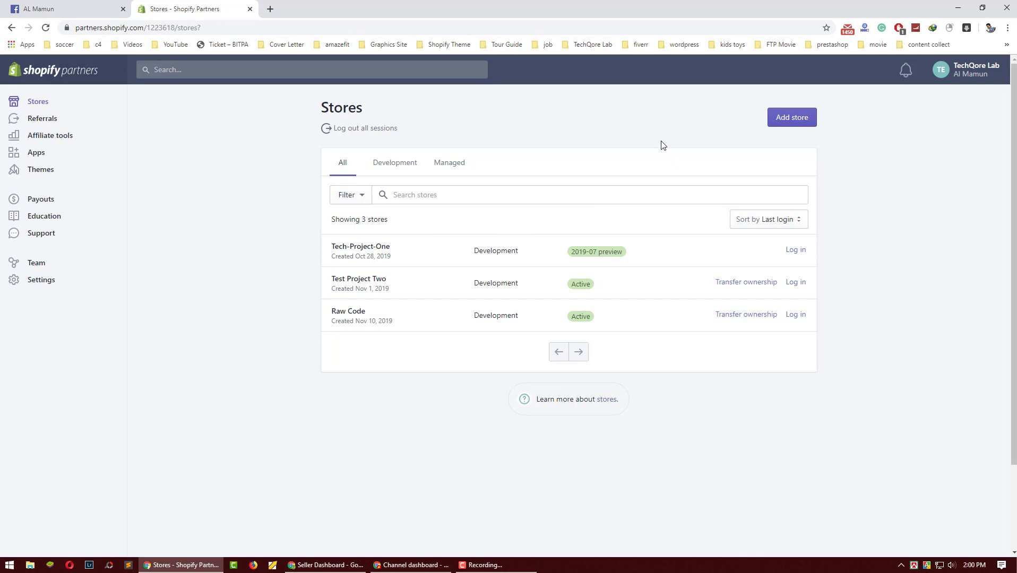
left_click(795, 118)
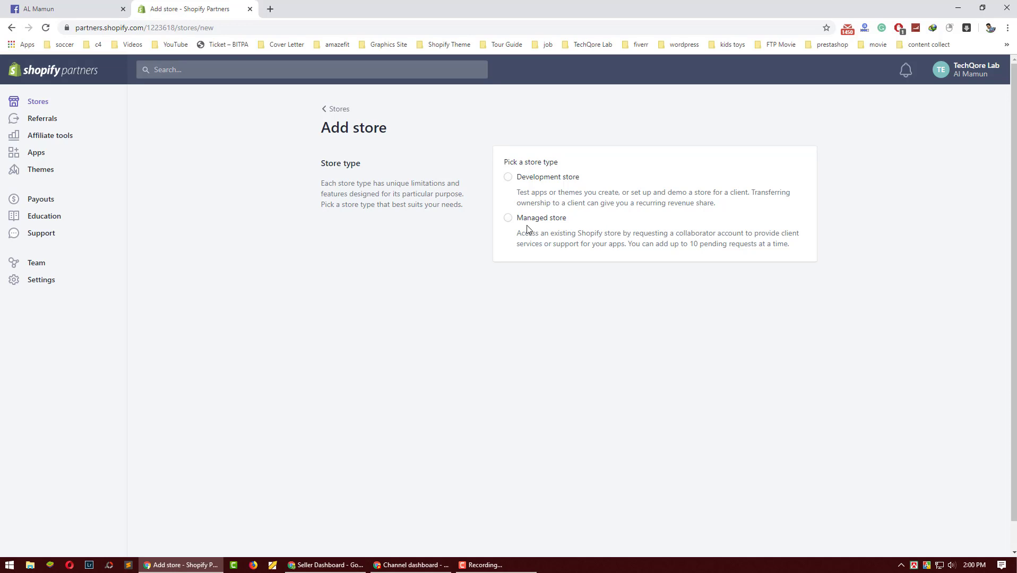
left_click(517, 180)
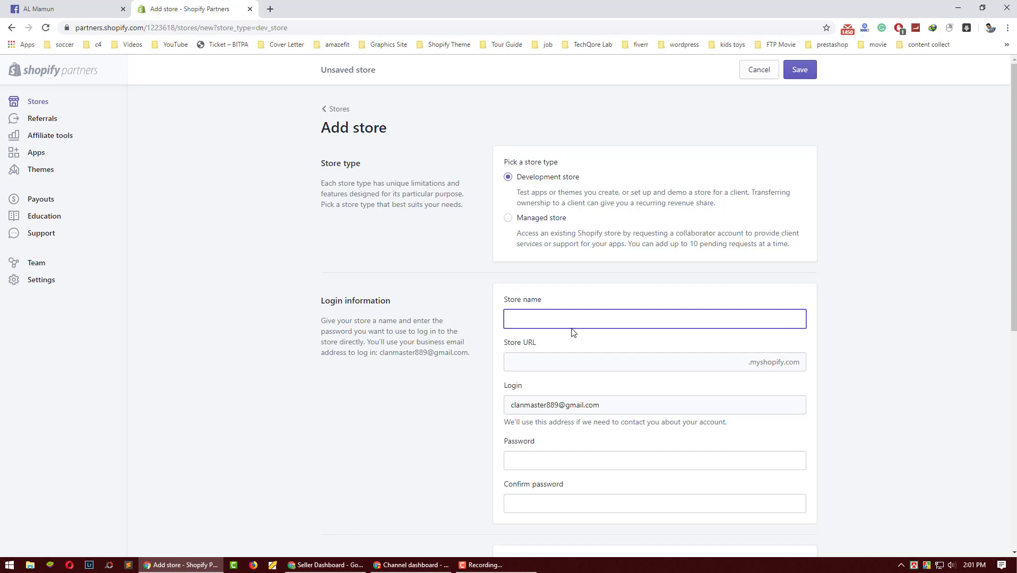
- Enter "TechQore Lab Part One" as the store name
type("echQore")
key("BackSpace")
key("BackSpace")
key("BackSpace")
key("BackSpace")
type("Qore Lab")
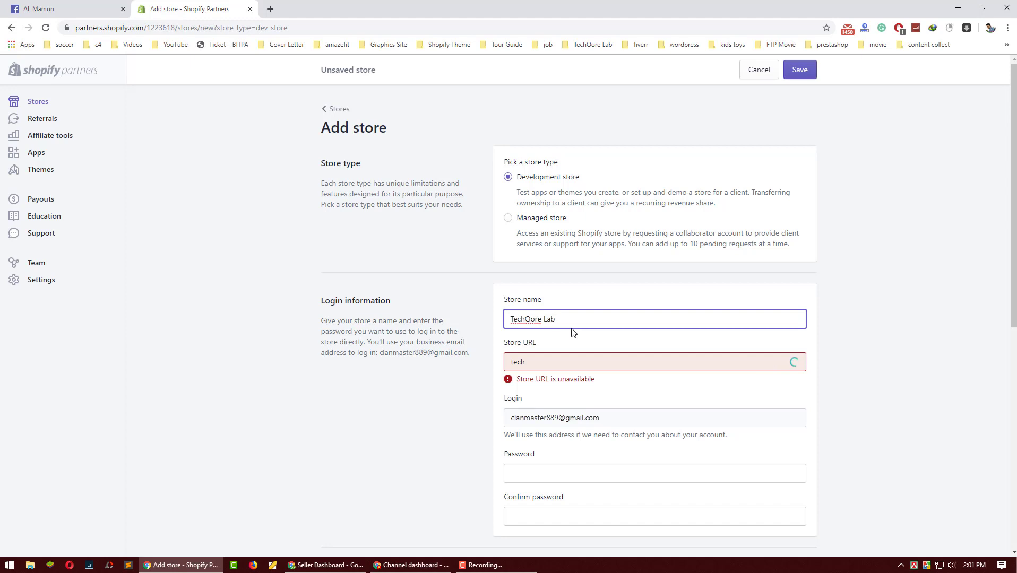
type(" Part One")
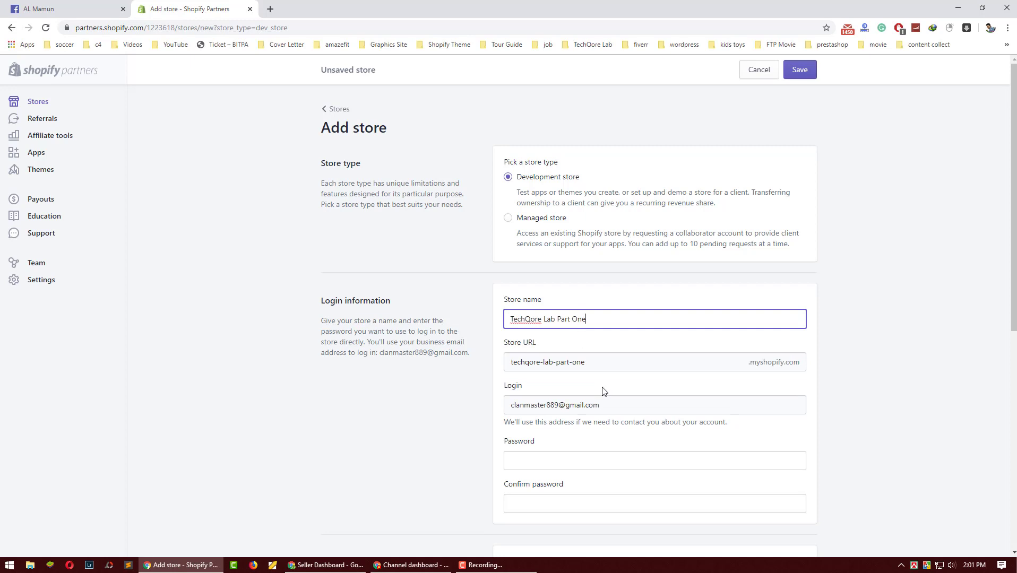
- Fill in the store's password using the saved login suggestion and enter the same password in the confirmation field
scroll(584, 399, "down", 2)
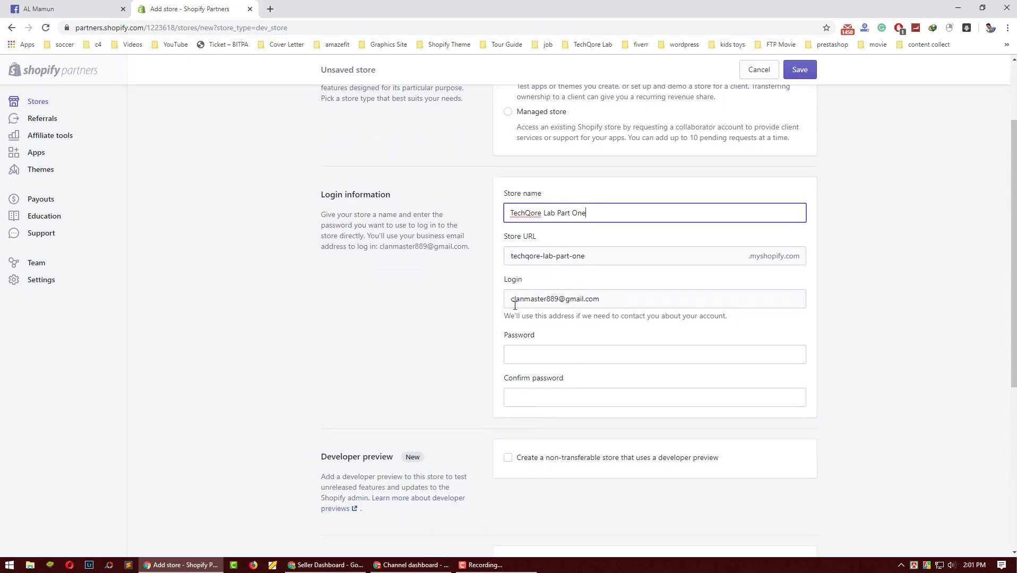
left_click(549, 356)
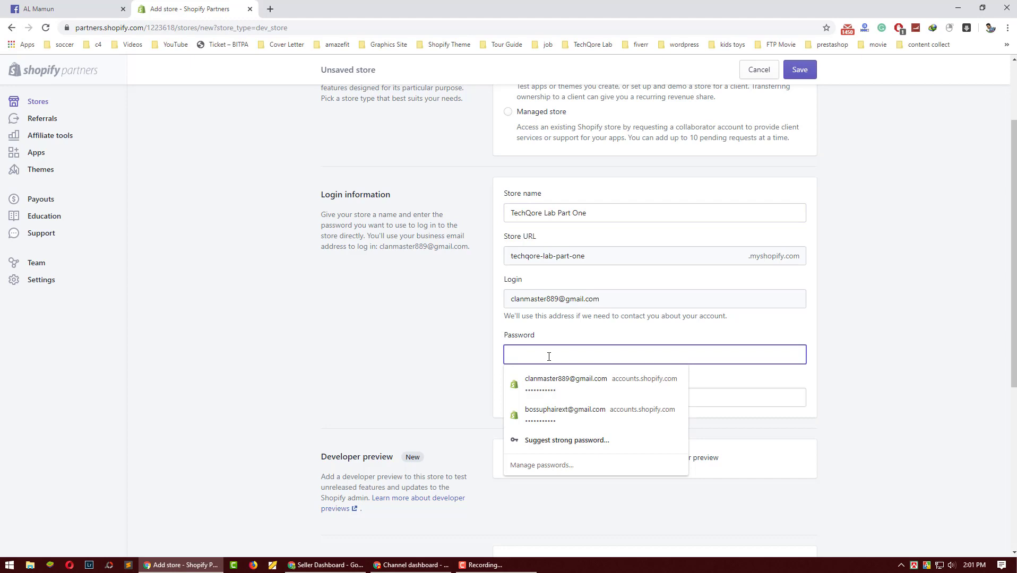
left_click(548, 383)
left_click(548, 399)
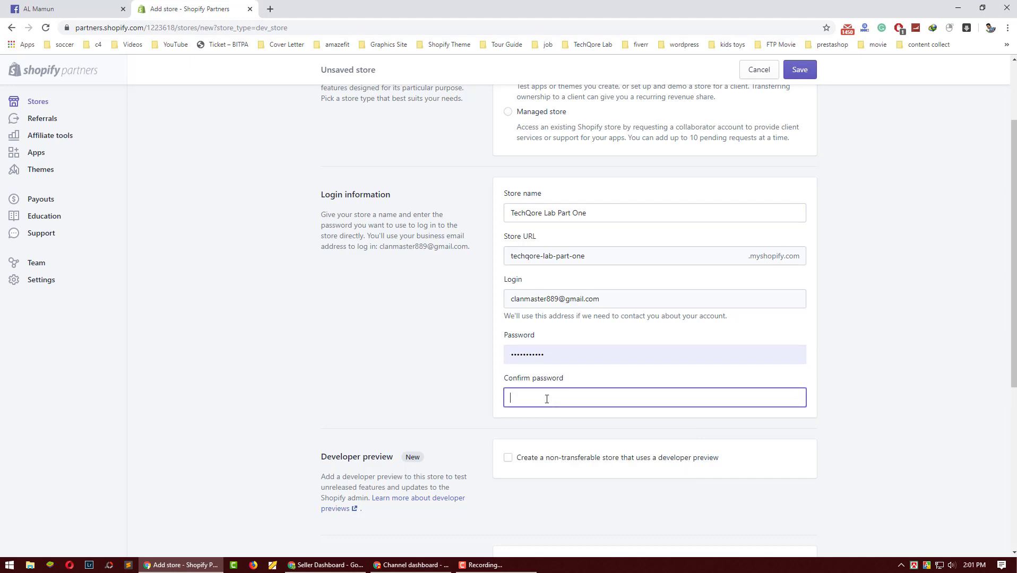
type("••••••••••")
- Fill in the store's street address and postal code in the Store address section
scroll(547, 399, "down", 1)
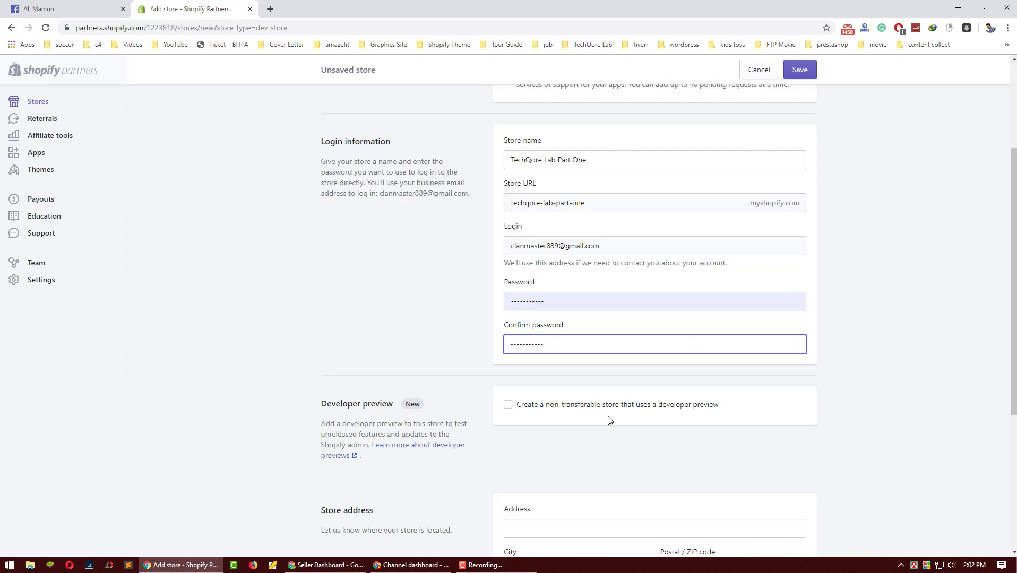
scroll(610, 420, "down", 5)
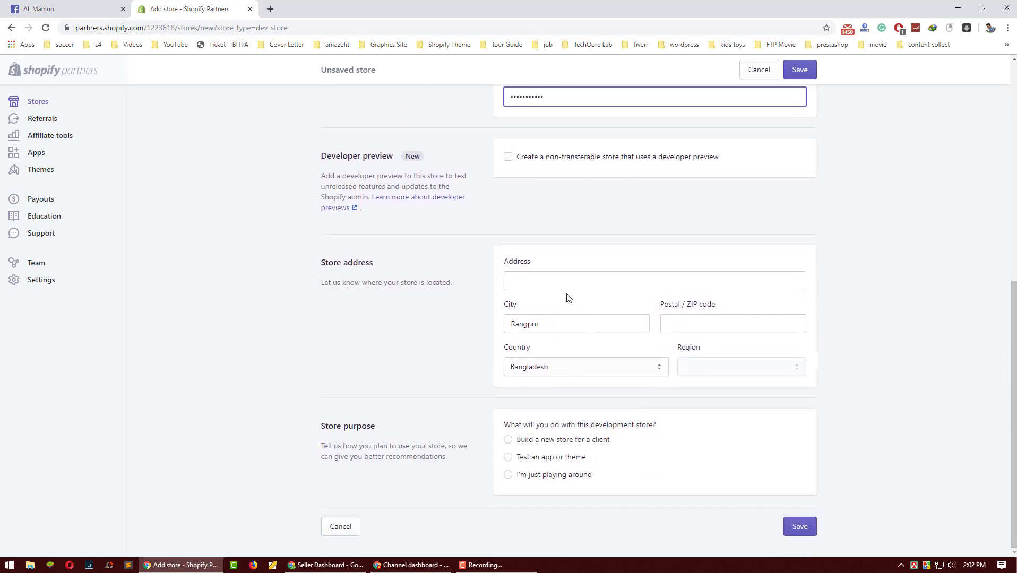
scroll(566, 285, "up", 6)
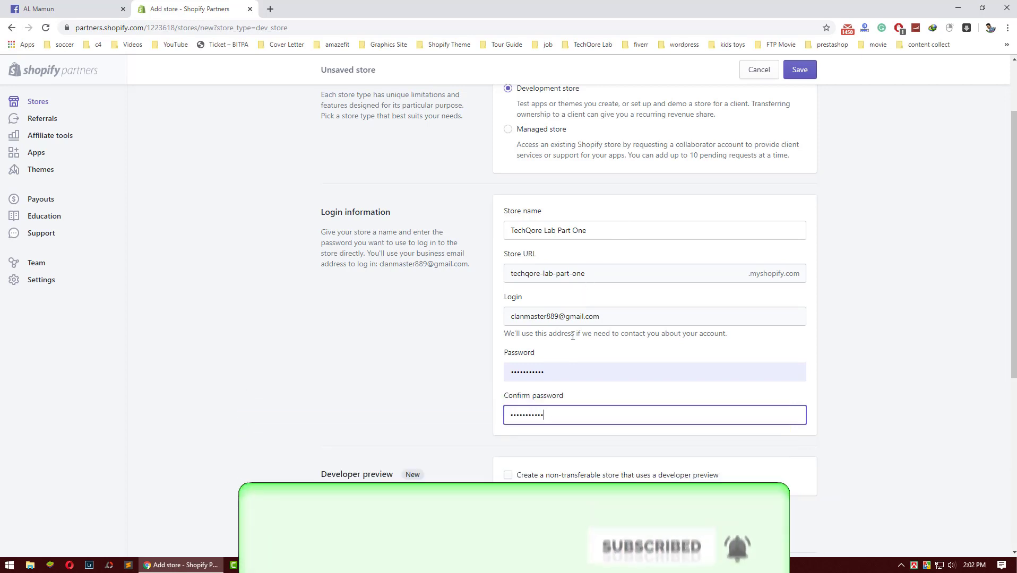
scroll(555, 212, "down", 2)
scroll(481, 326, "down", 3)
left_click(556, 274)
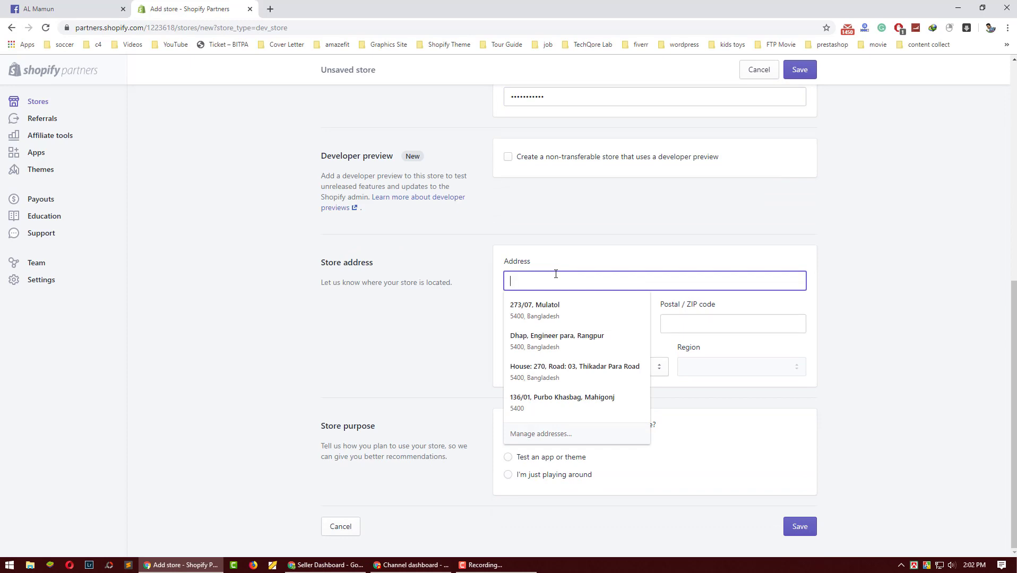
type("Bikon More")
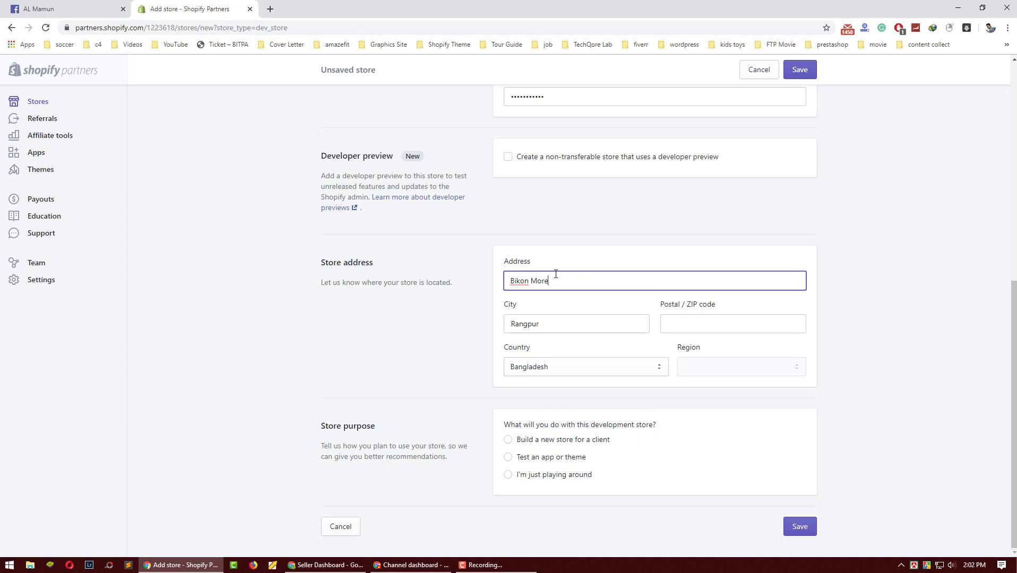
left_click(734, 329)
type("5400")
left_click(882, 357)
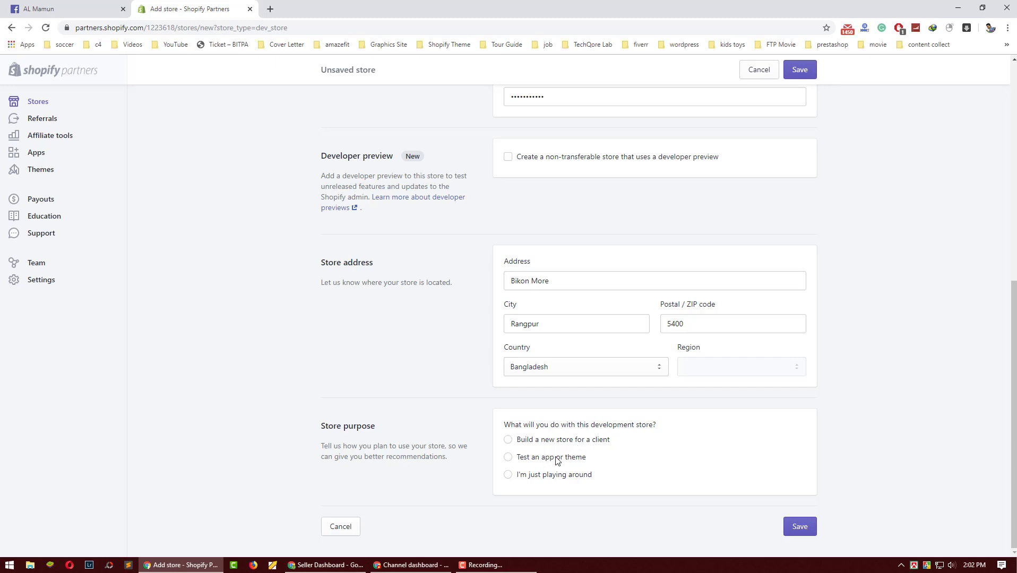
- Set the development store's purpose to "I'm just playing around" and save the new store
left_click(582, 474)
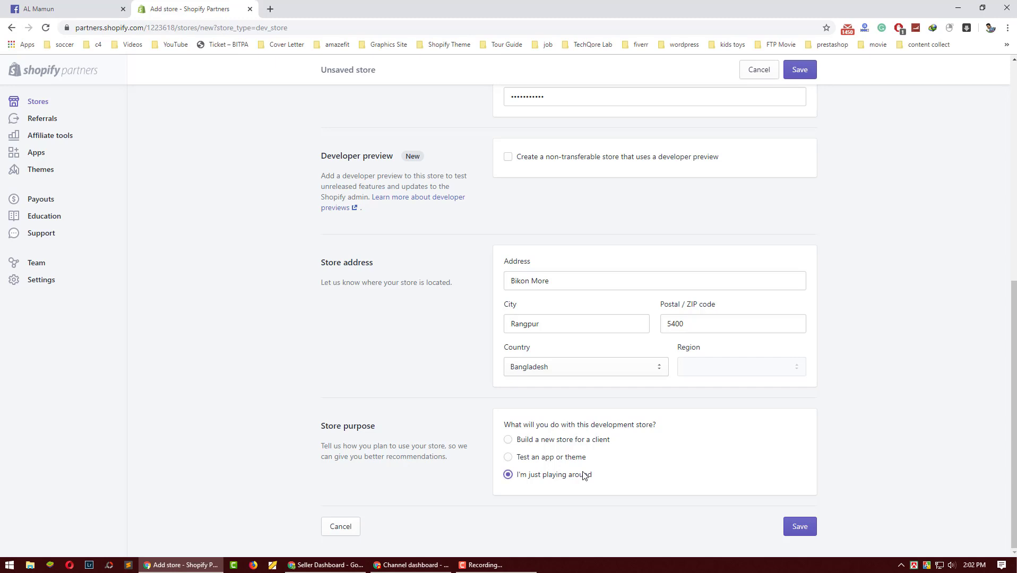
left_click(795, 528)
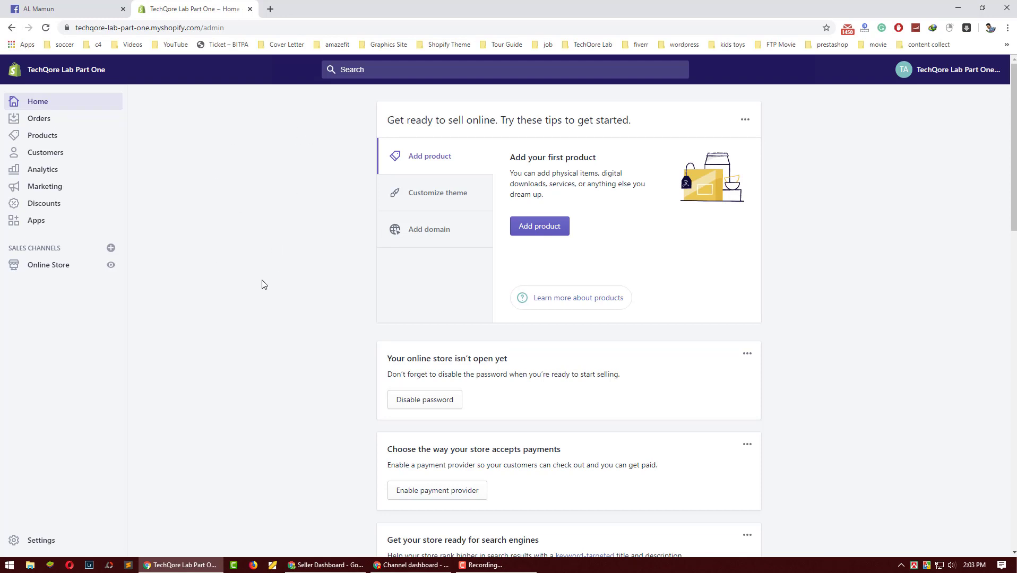
- Look through the setup tips and recommendation cards on the new store's admin home page
scroll(262, 284, "down", 15)
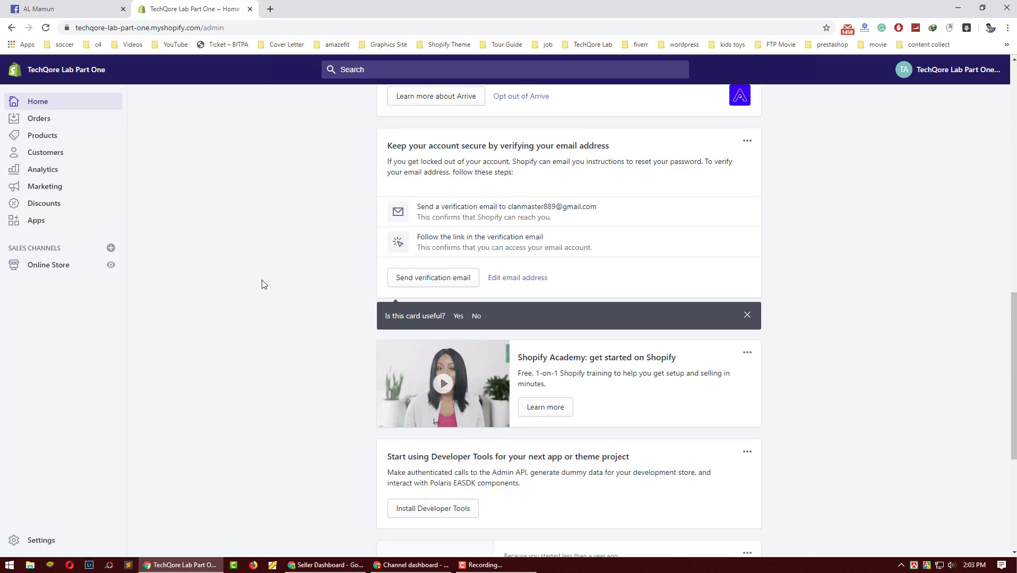
scroll(261, 285, "up", 15)
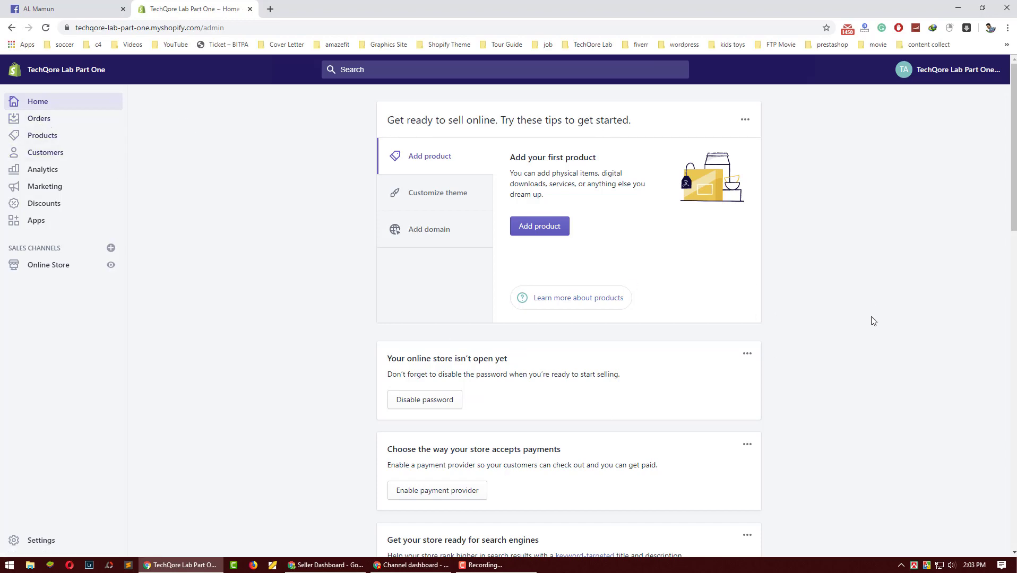
scroll(873, 321, "down", 15)
scroll(879, 328, "up", 7)
scroll(879, 329, "up", 8)
- View the store's Orders page, including its Drafts and Abandoned checkouts sections
left_click(51, 125)
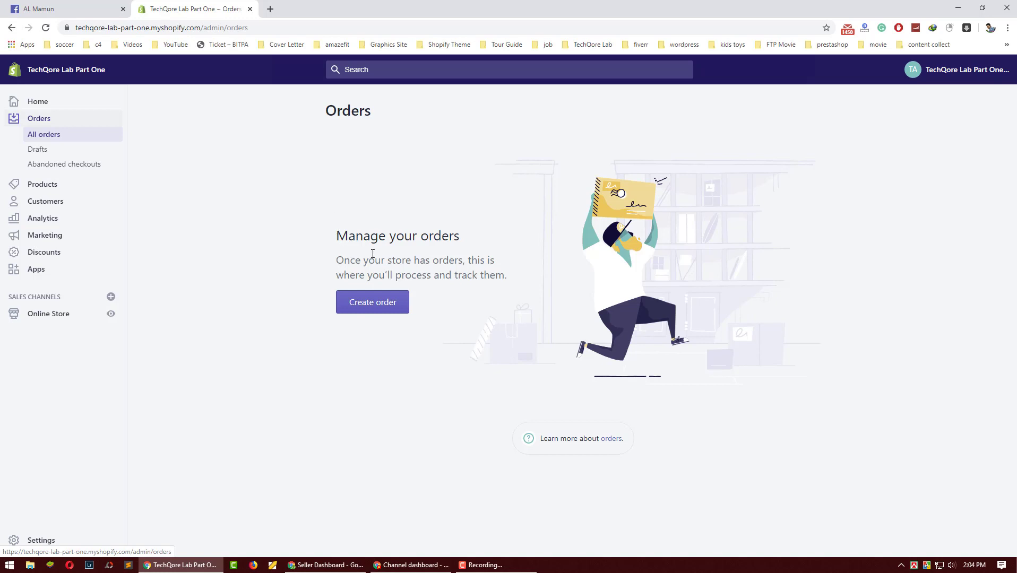
left_click(39, 152)
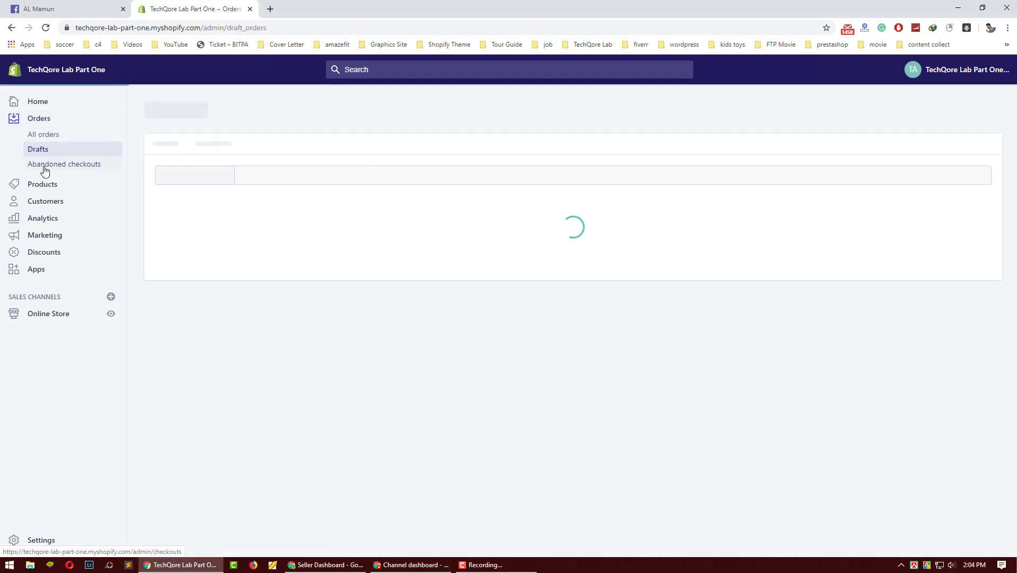
left_click(47, 168)
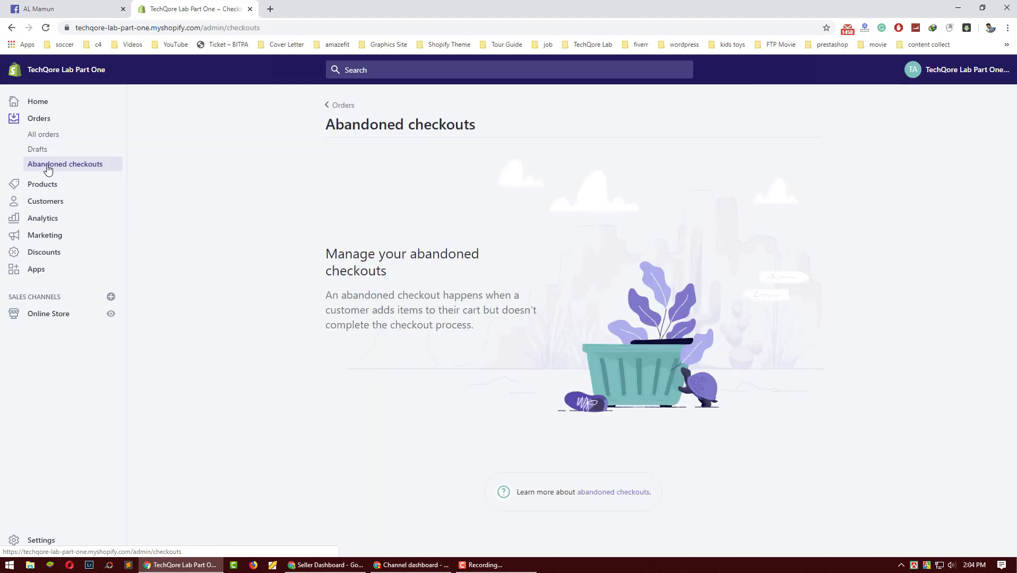
- View the Products page and its Collections section, followed by the Customers page
left_click(42, 183)
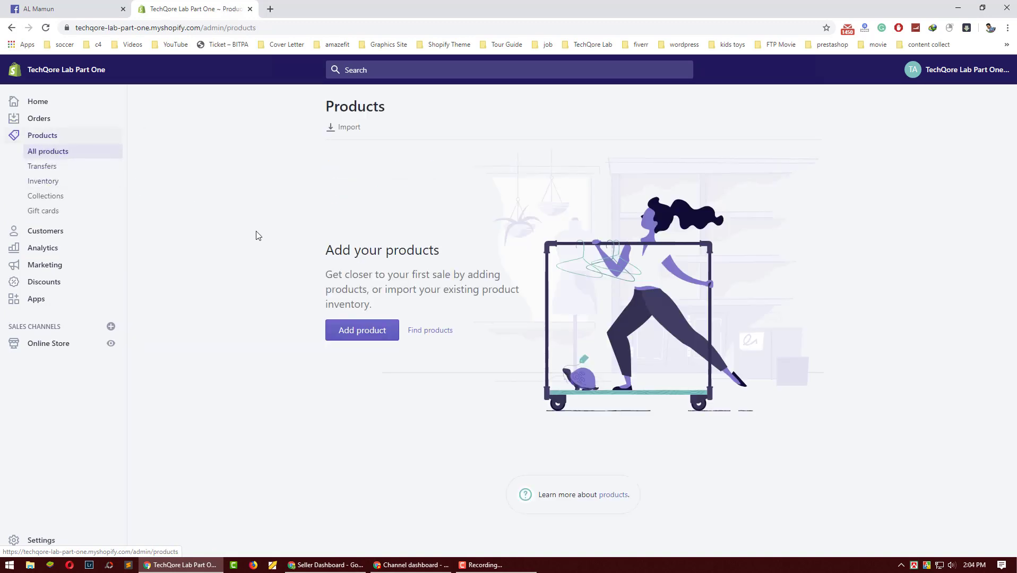
left_click(49, 197)
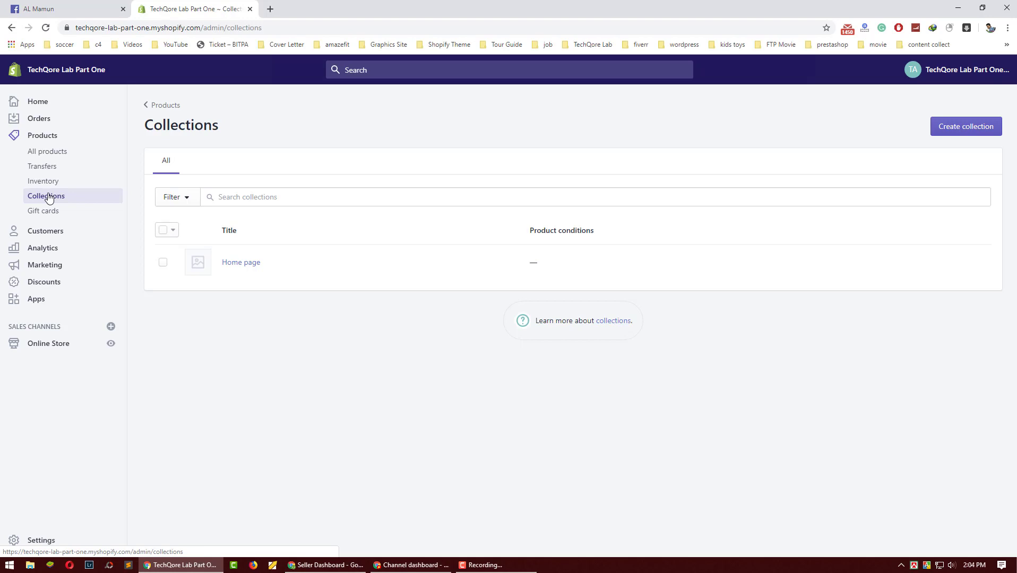
left_click(46, 232)
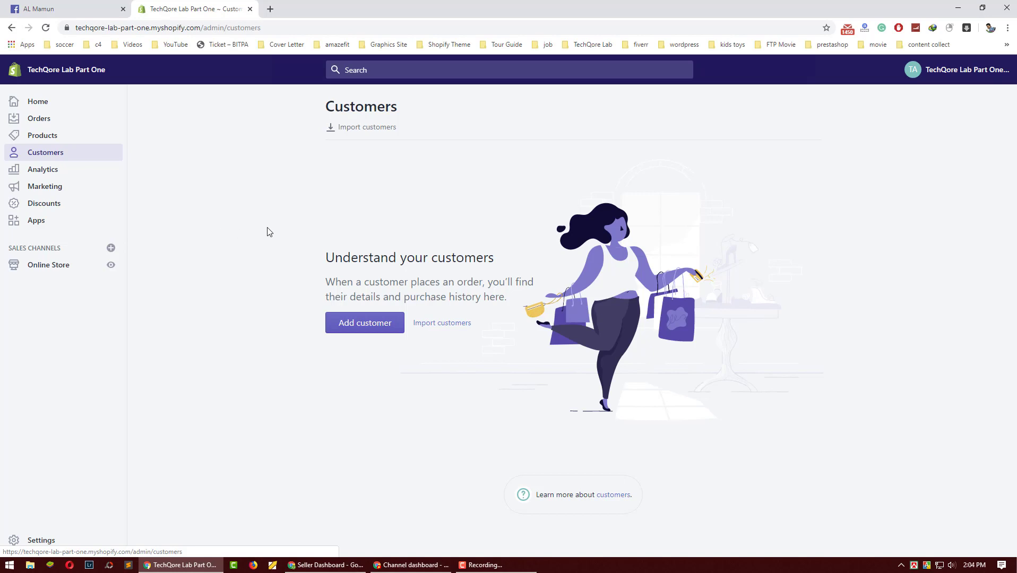
- Examine the Analytics area: the overview dashboard, the Reports page and Live View
left_click(42, 172)
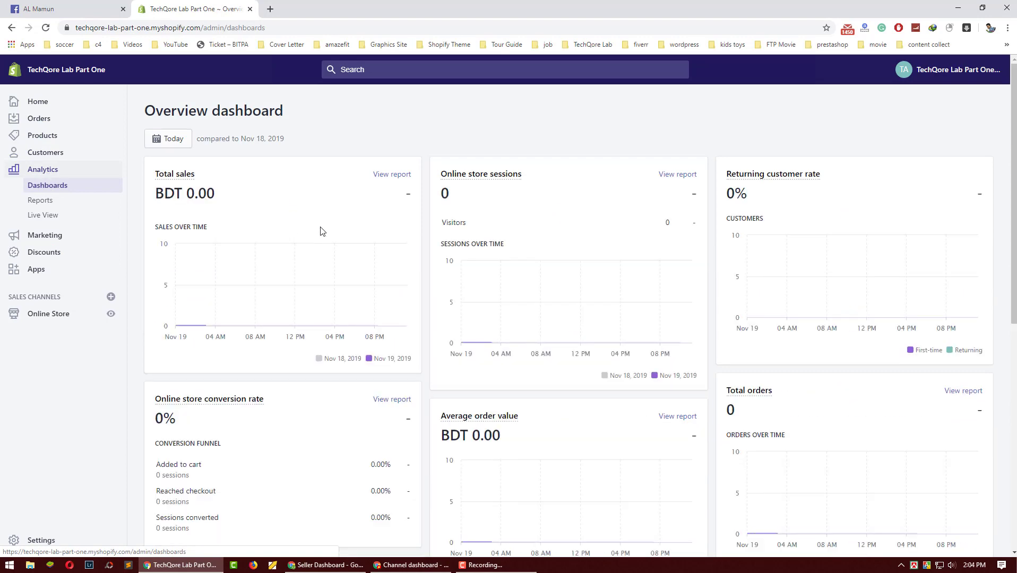
scroll(320, 231, "down", 8)
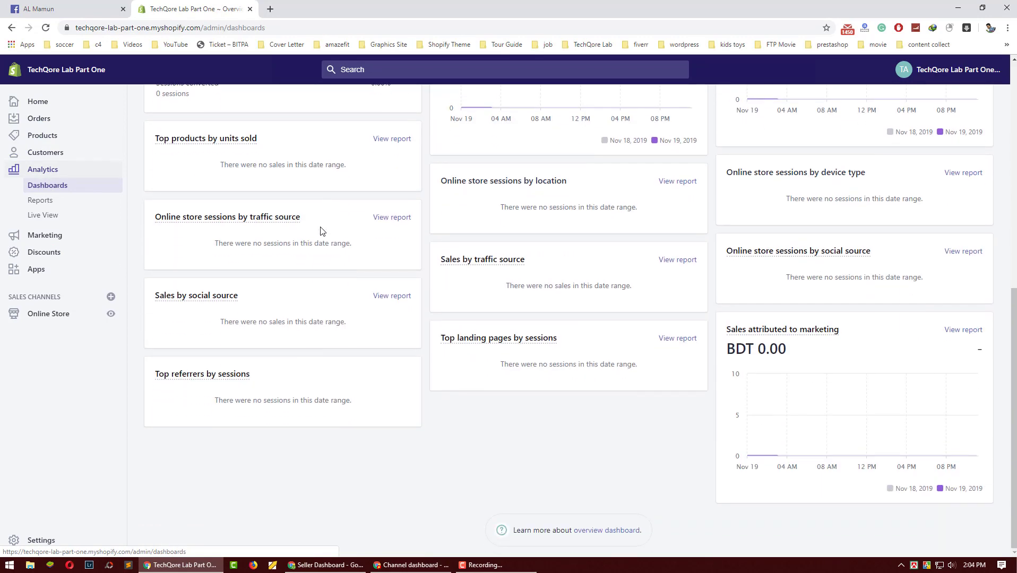
scroll(322, 230, "up", 7)
scroll(321, 231, "up", 1)
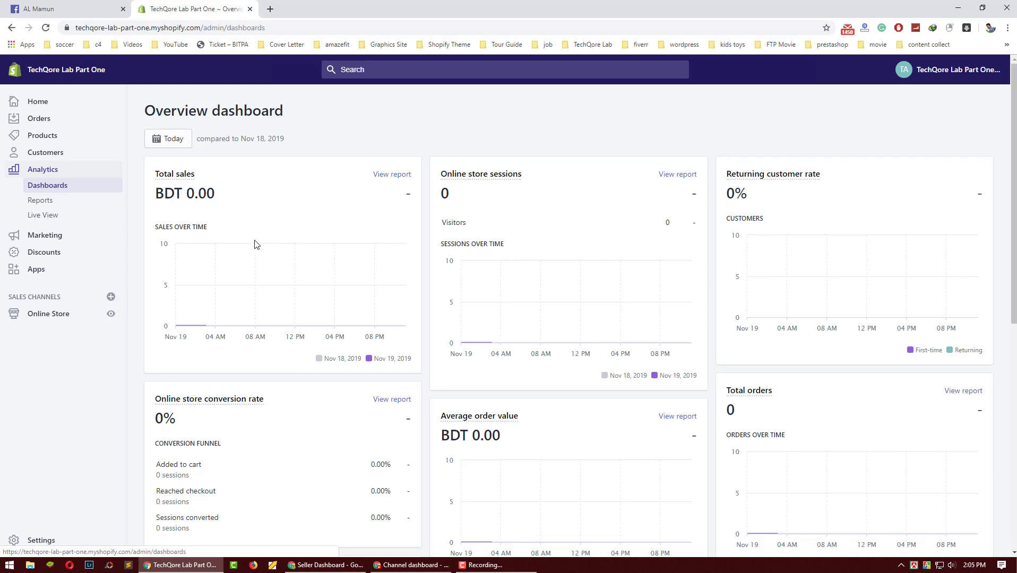
left_click(46, 200)
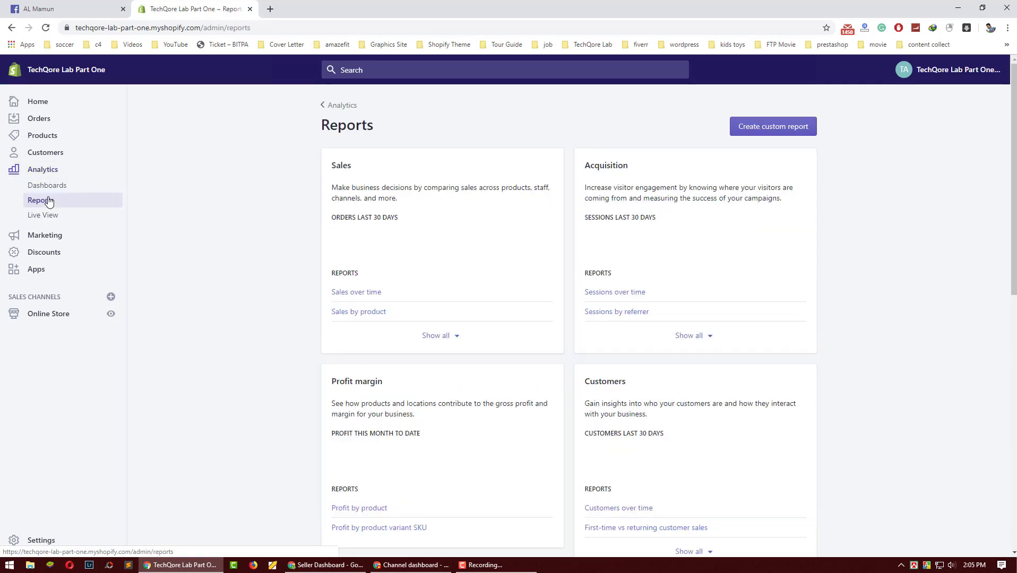
left_click(50, 216)
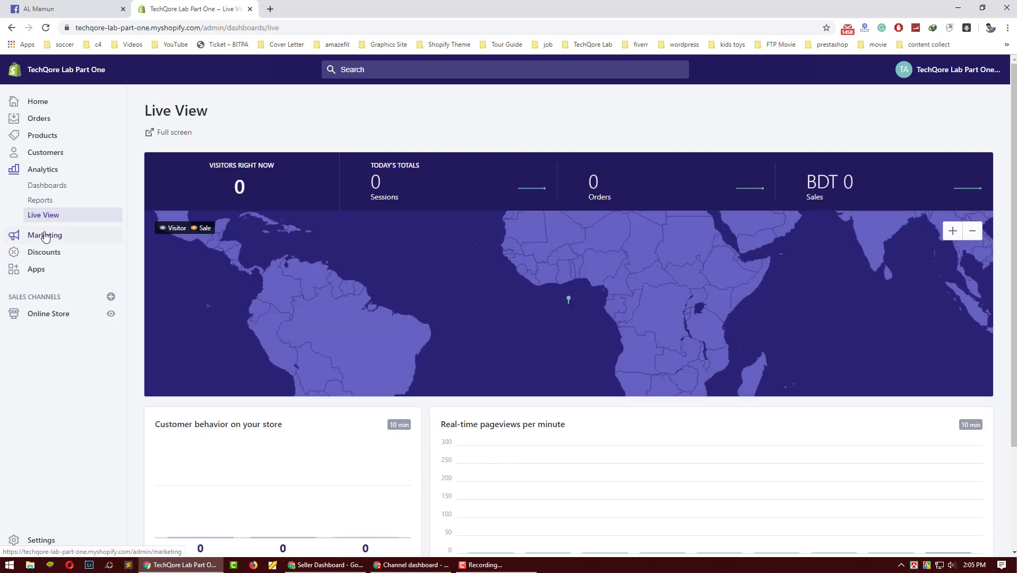
- Examine the Marketing area: the overview page, the Campaigns page and the Automations page
left_click(45, 237)
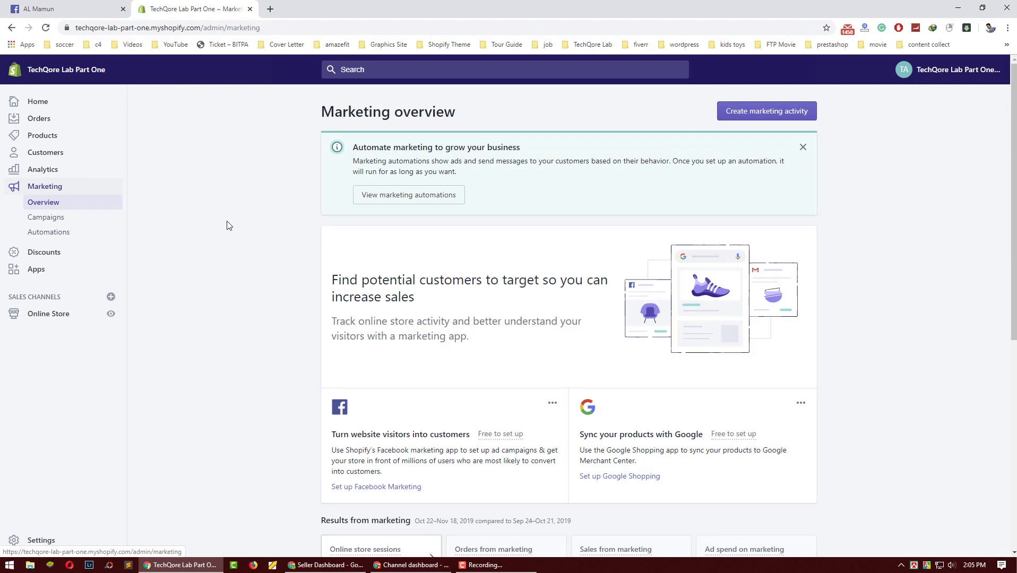
scroll(229, 225, "down", 3)
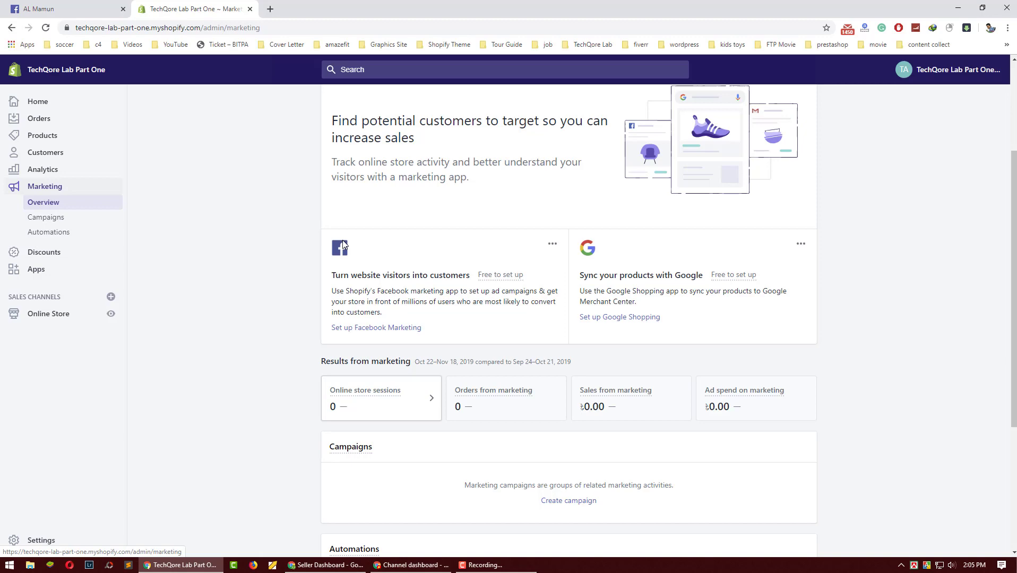
scroll(343, 243, "down", 4)
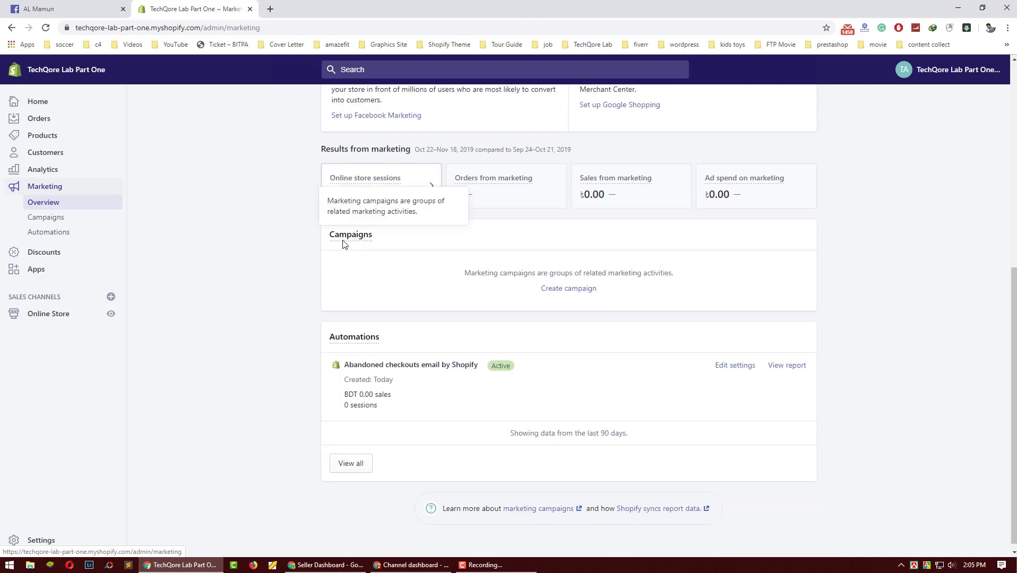
scroll(296, 357, "up", 7)
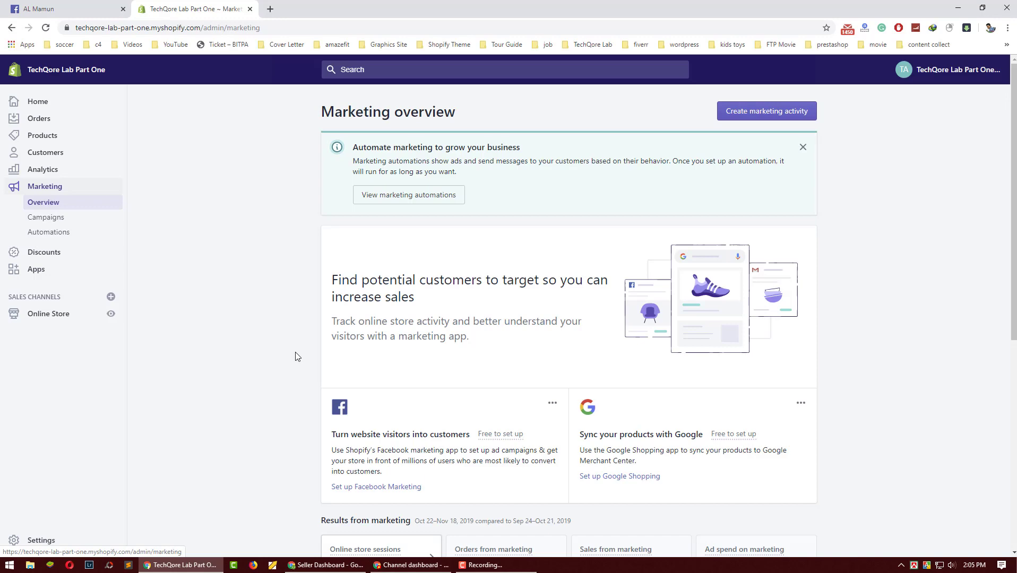
scroll(296, 357, "down", 5)
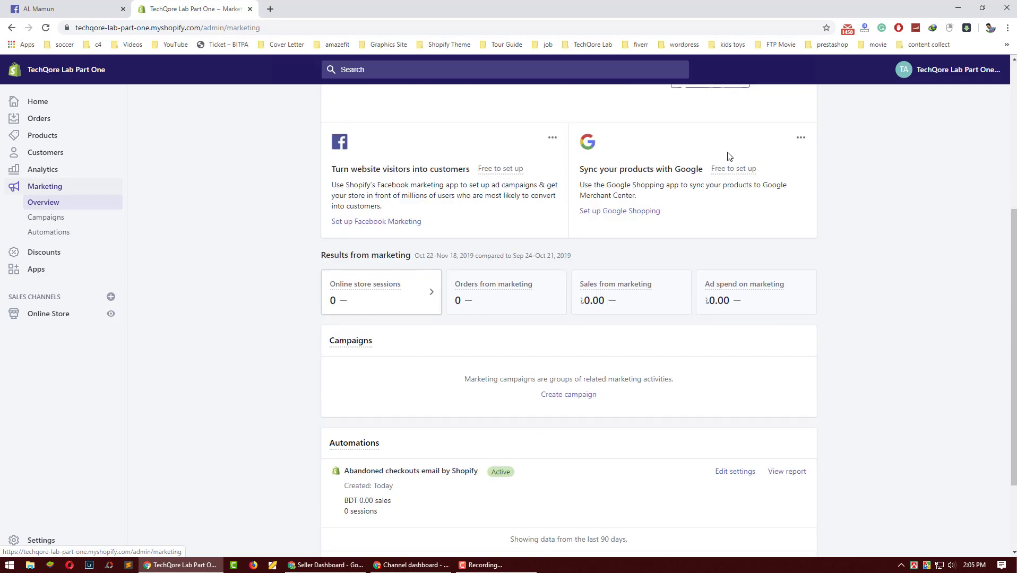
mouse_move(510, 173)
left_click(43, 219)
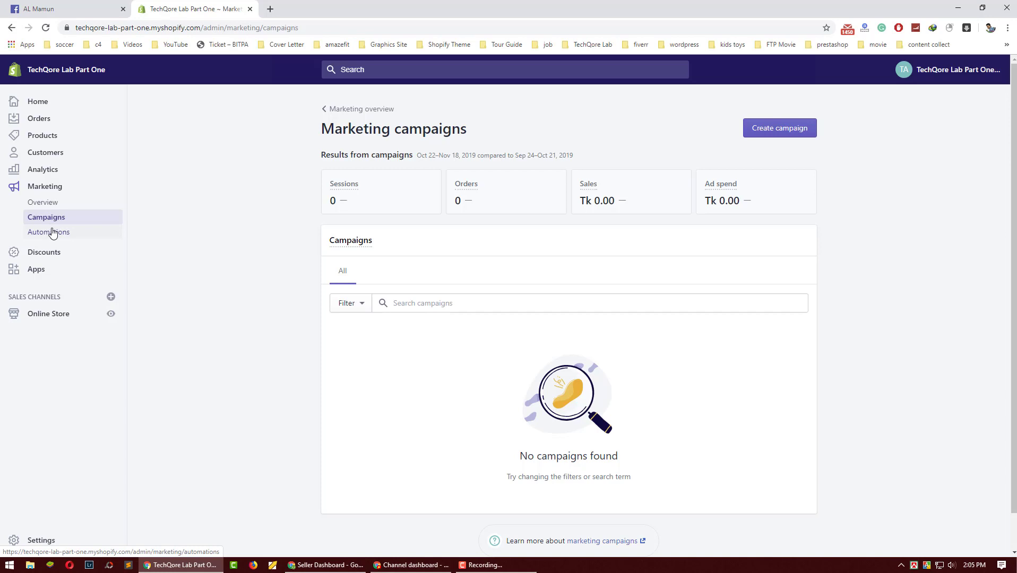
left_click(53, 233)
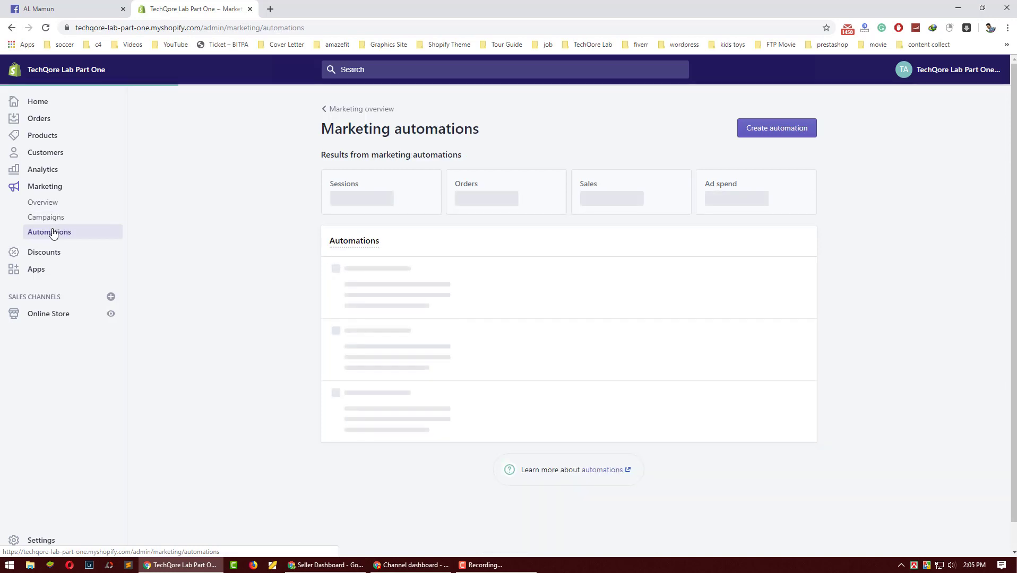
scroll(254, 257, "down", 3)
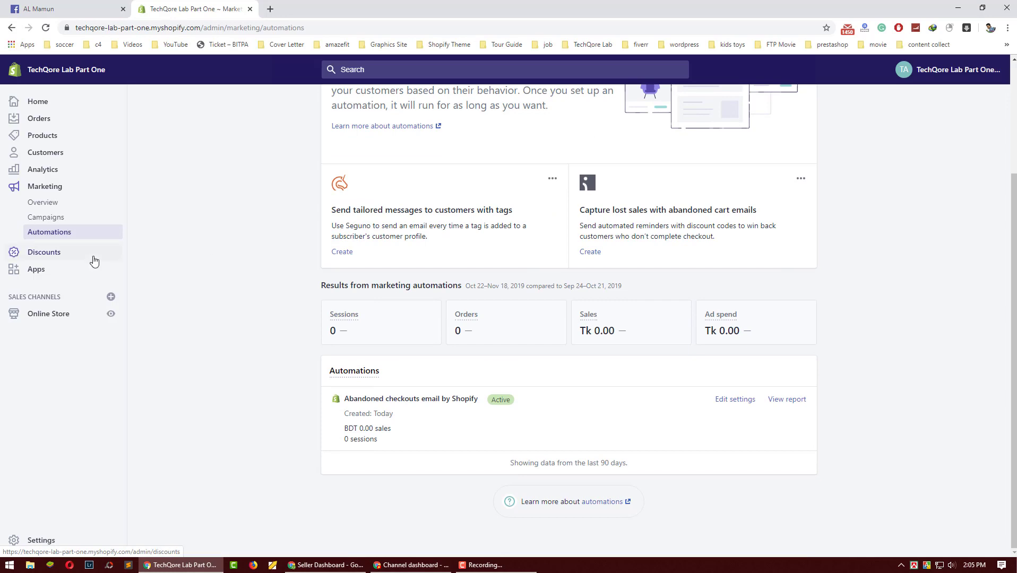
- View the store's Discounts page, followed by the Apps page with its suggested apps
left_click(46, 254)
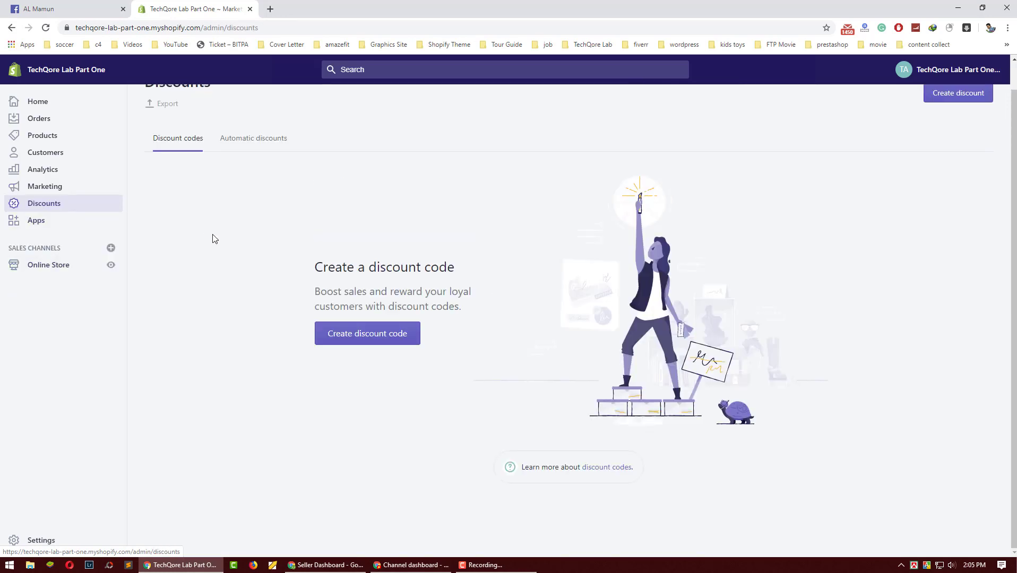
left_click(26, 226)
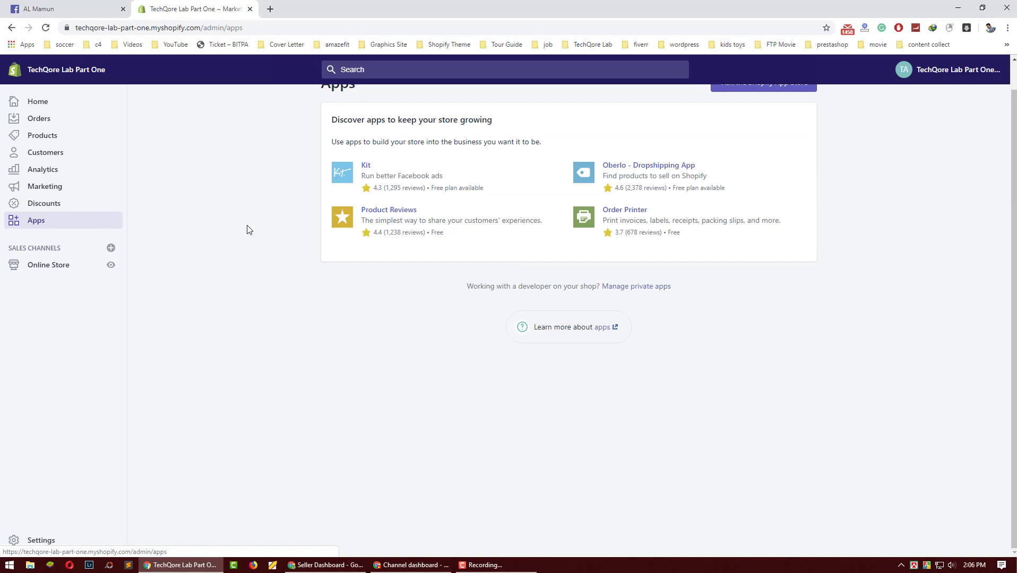
scroll(246, 229, "up", 1)
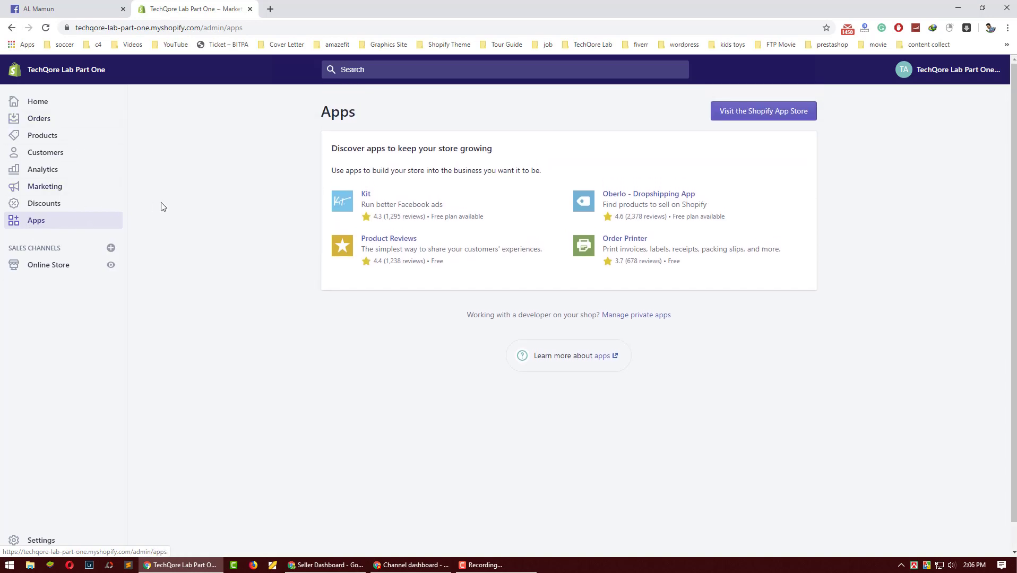
- Look through the Online Store sections Themes, Blog posts, Pages, Navigation and Domains
left_click(57, 266)
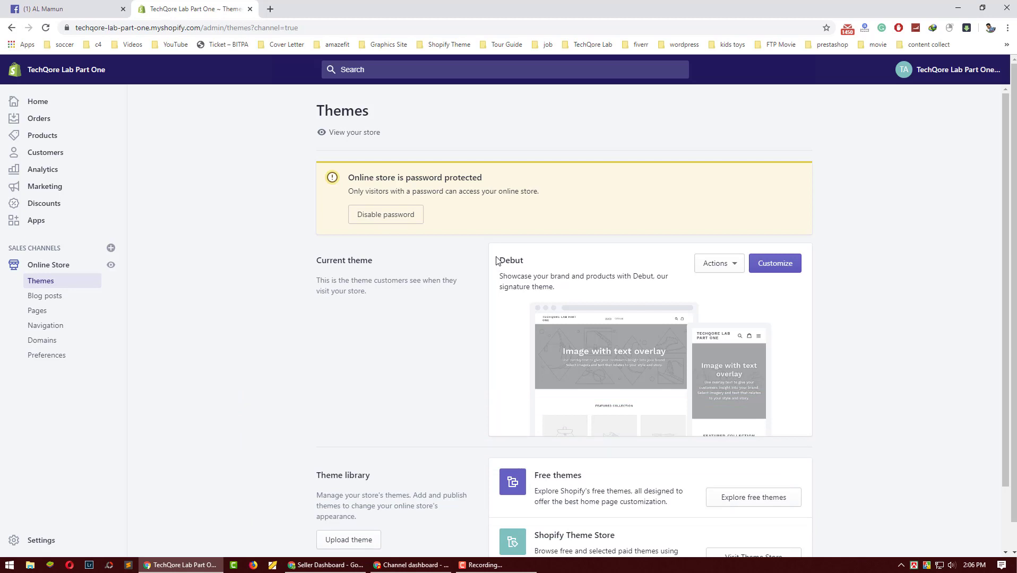
scroll(273, 284, "down", 2)
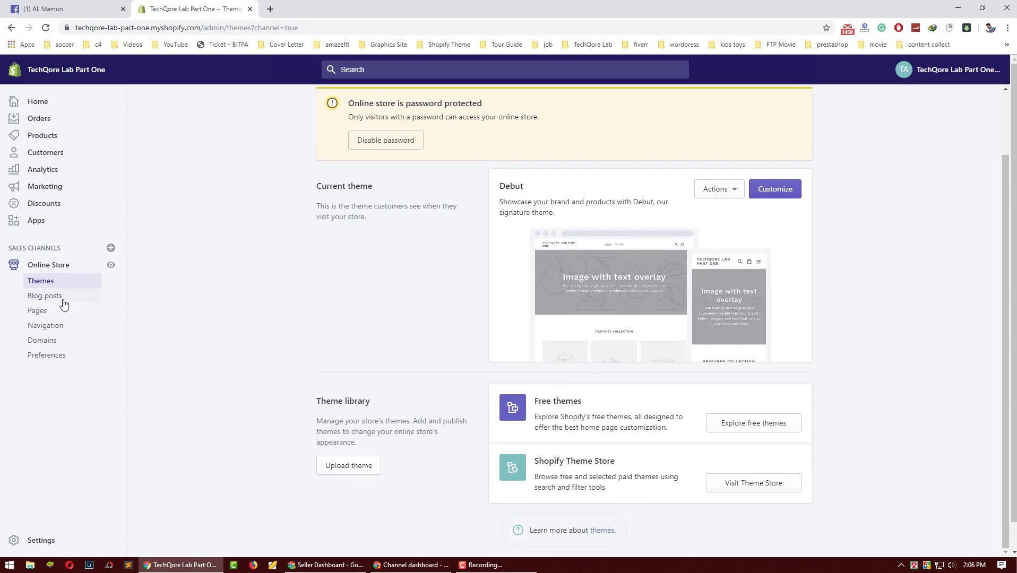
left_click(46, 298)
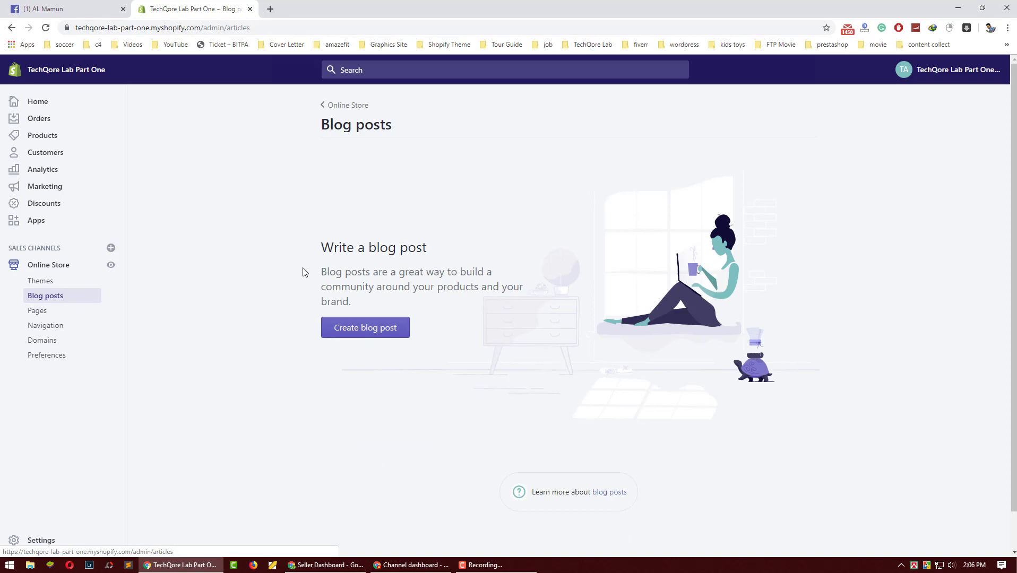
left_click(38, 312)
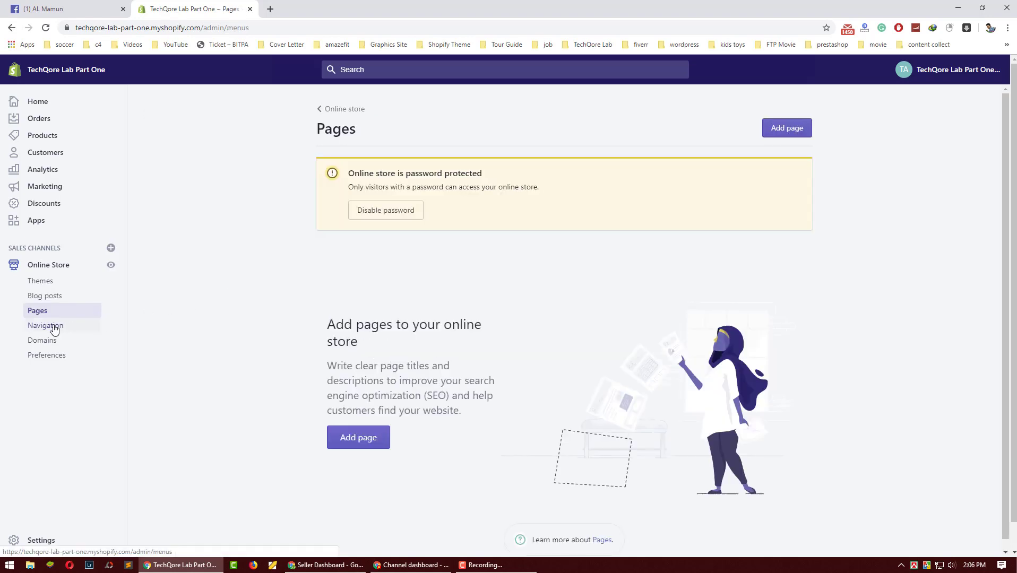
left_click(54, 328)
left_click(42, 345)
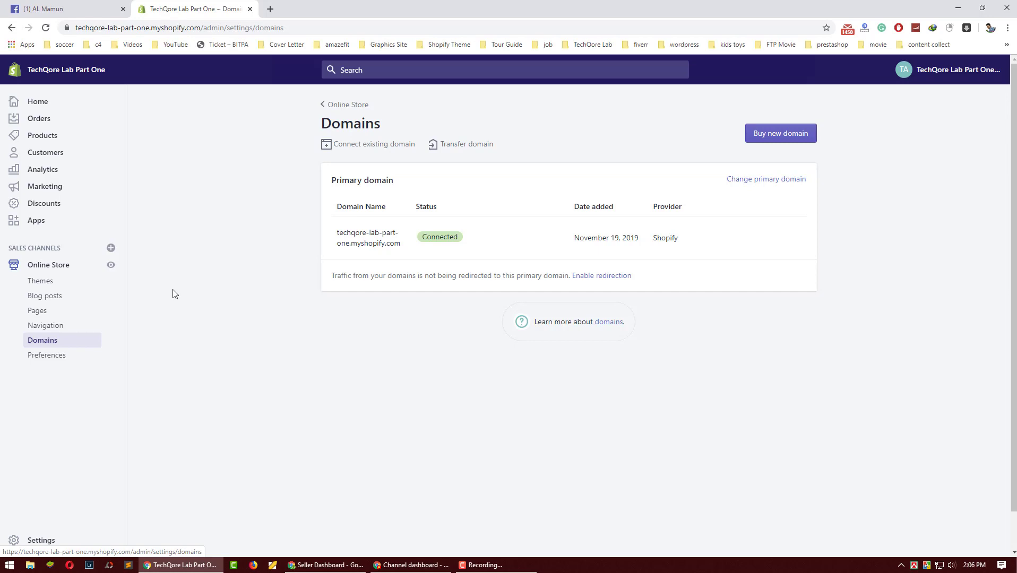
- Review the Online Store preferences, from the homepage title and tracking settings to password and checkout protection
left_click(52, 354)
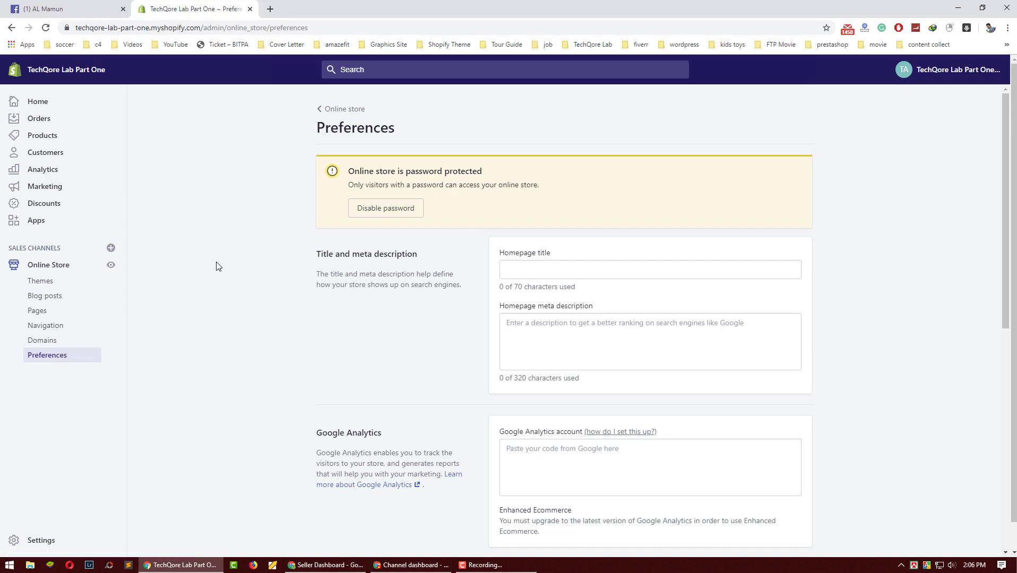
scroll(540, 266, "down", 7)
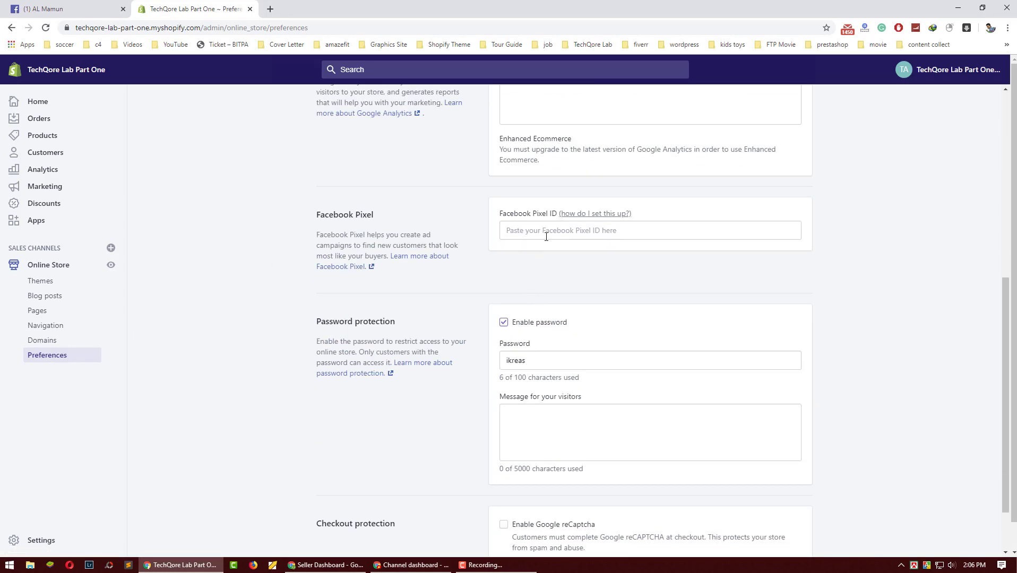
scroll(545, 236, "down", 2)
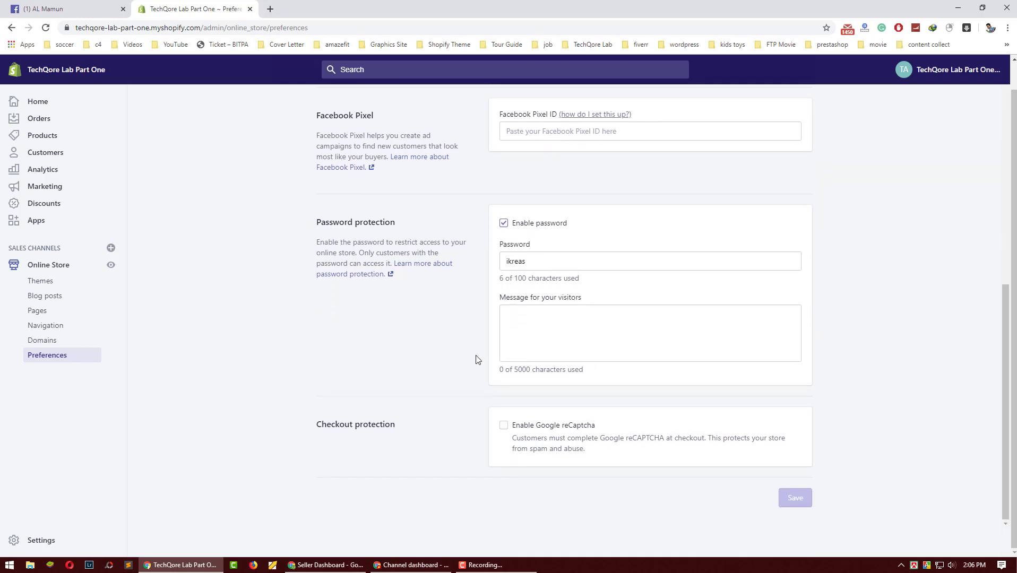
scroll(476, 359, "up", 9)
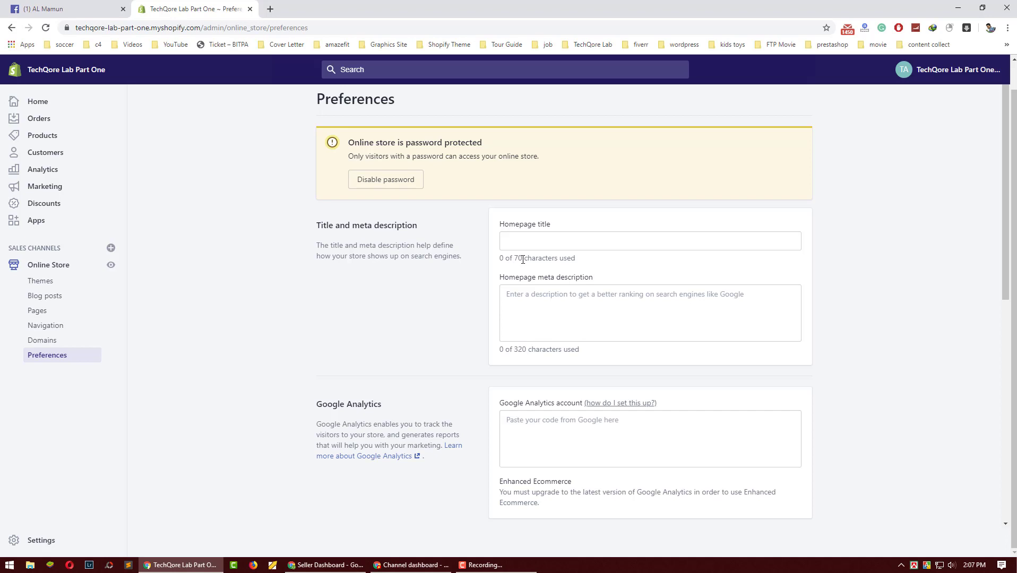
- Return to the store's themes and browse the collection of free Shopify themes
left_click(32, 282)
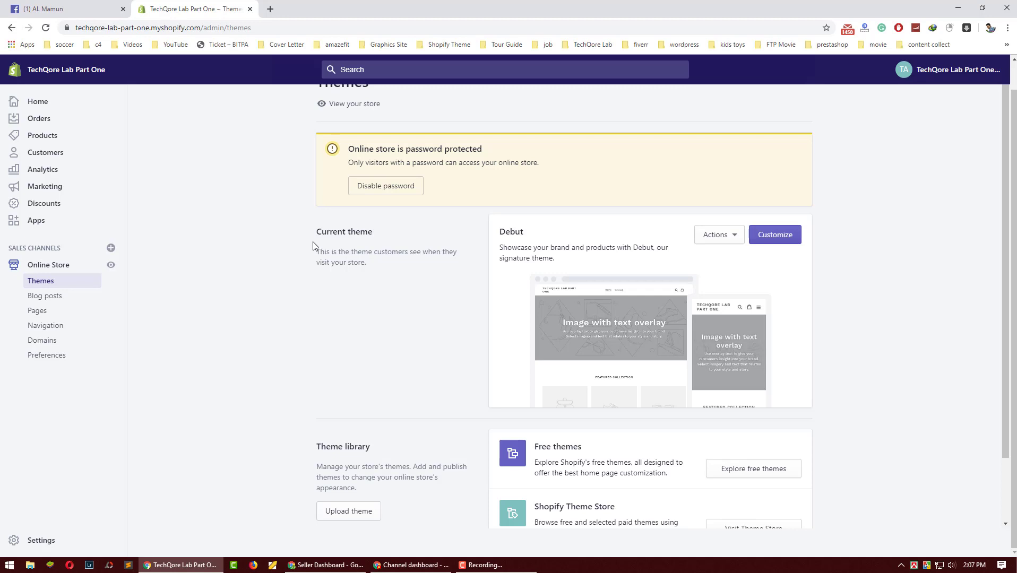
left_click(748, 469)
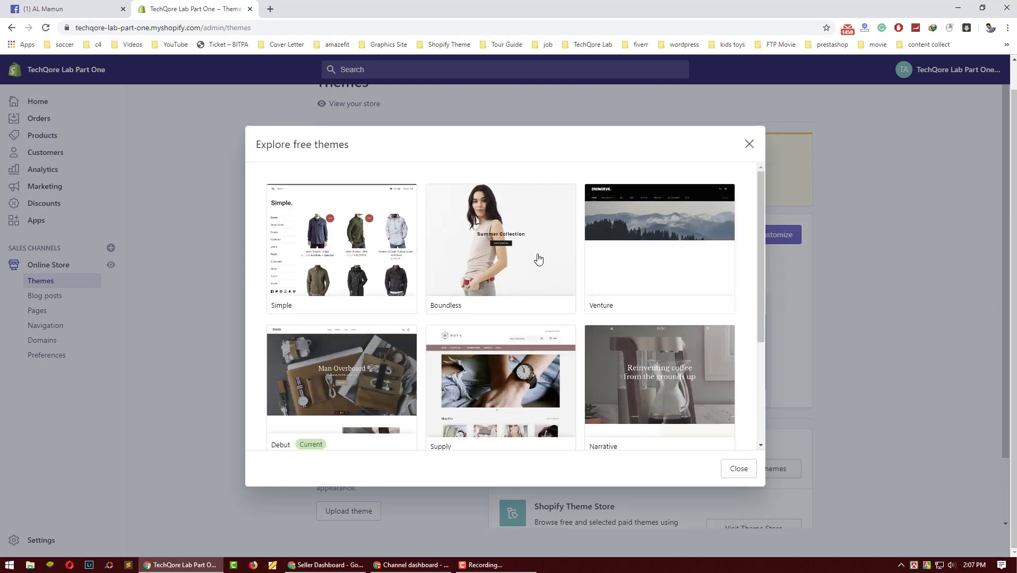
scroll(608, 264, "down", 3)
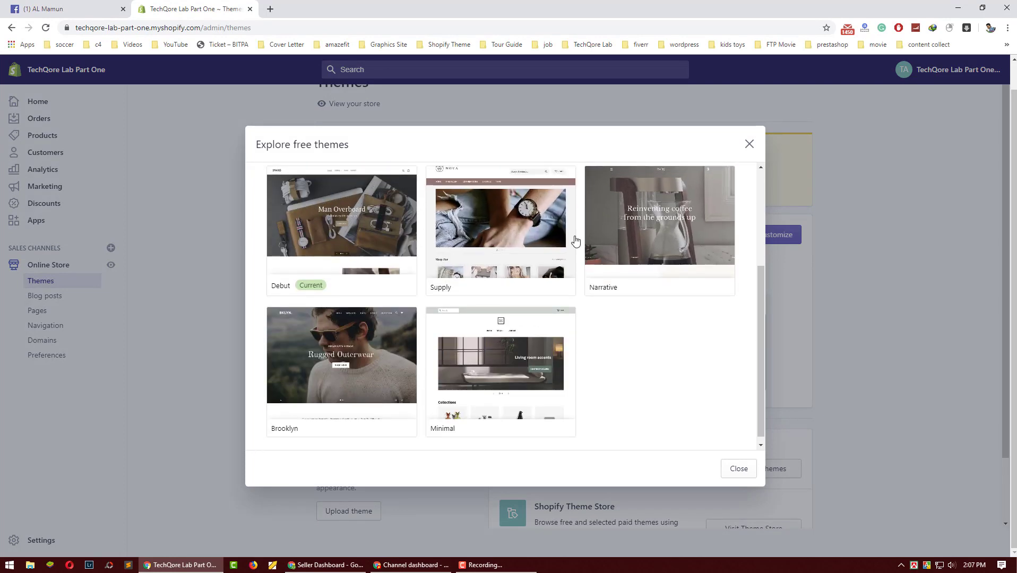
scroll(336, 253, "down", 1)
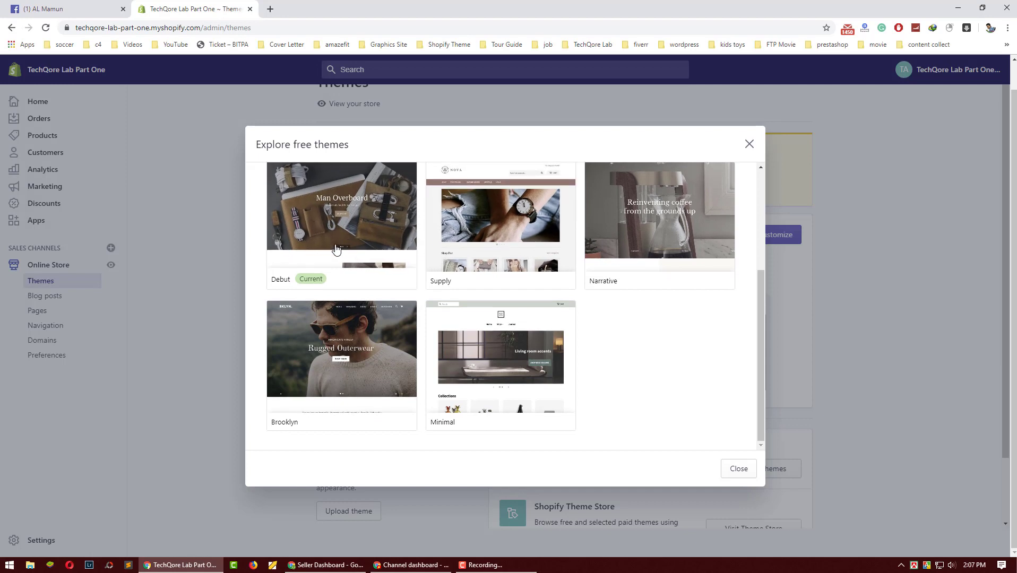
scroll(619, 342, "up", 3)
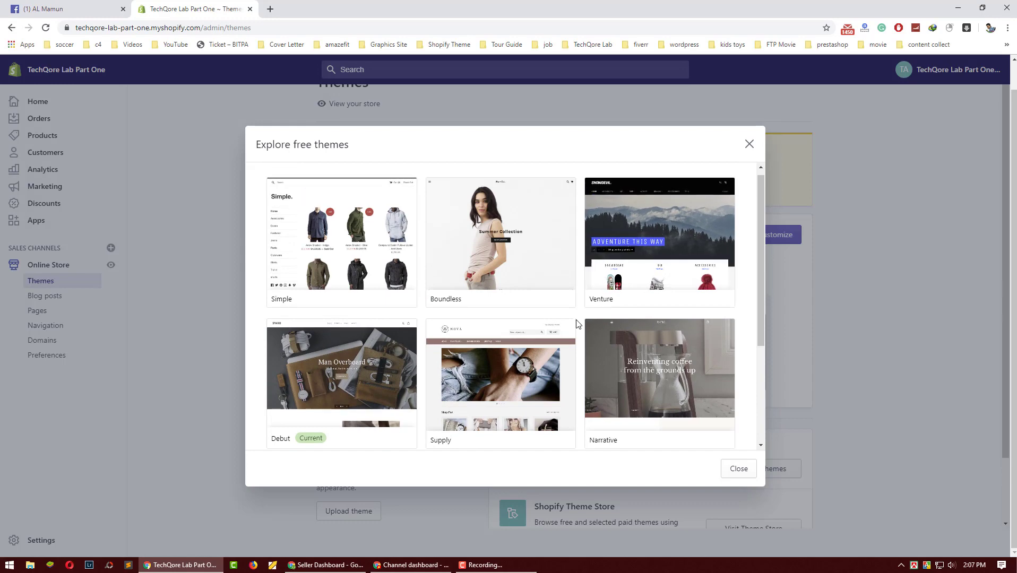
- Preview the Outdoors, Boxing and Snowboards styles of the free Venture theme and add it to the theme library in the Snowboards style
left_click(659, 209)
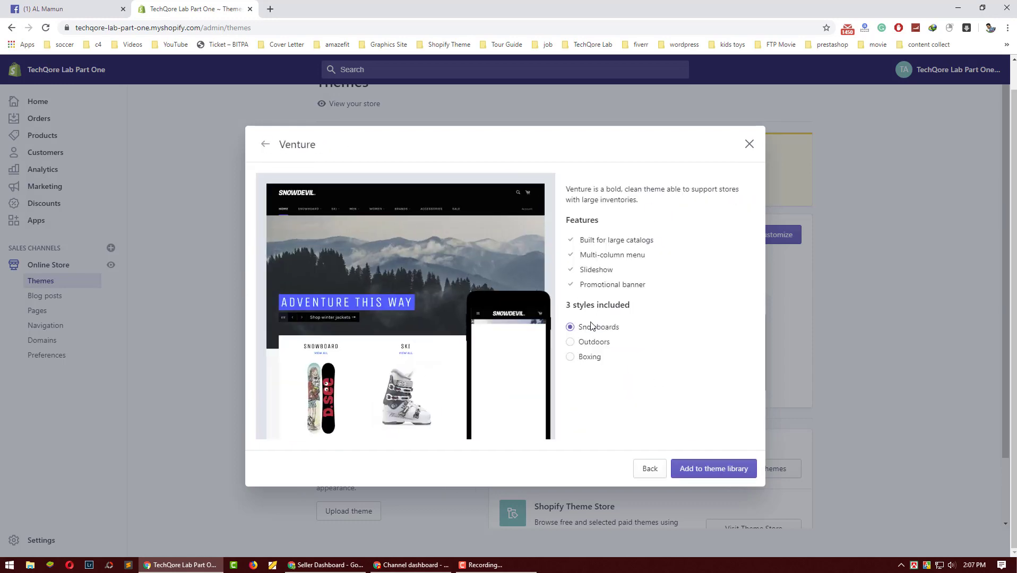
left_click(586, 344)
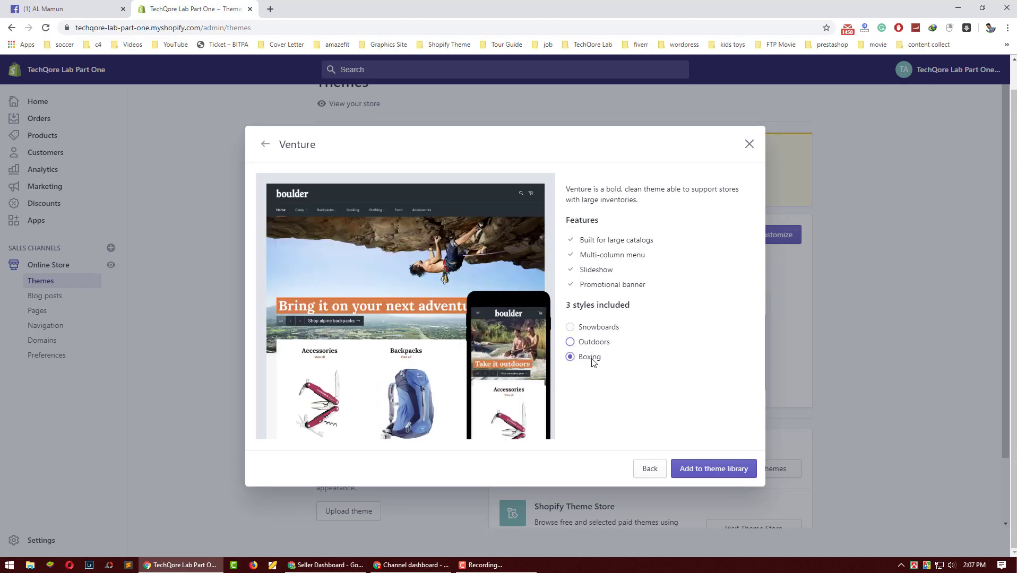
left_click(592, 359)
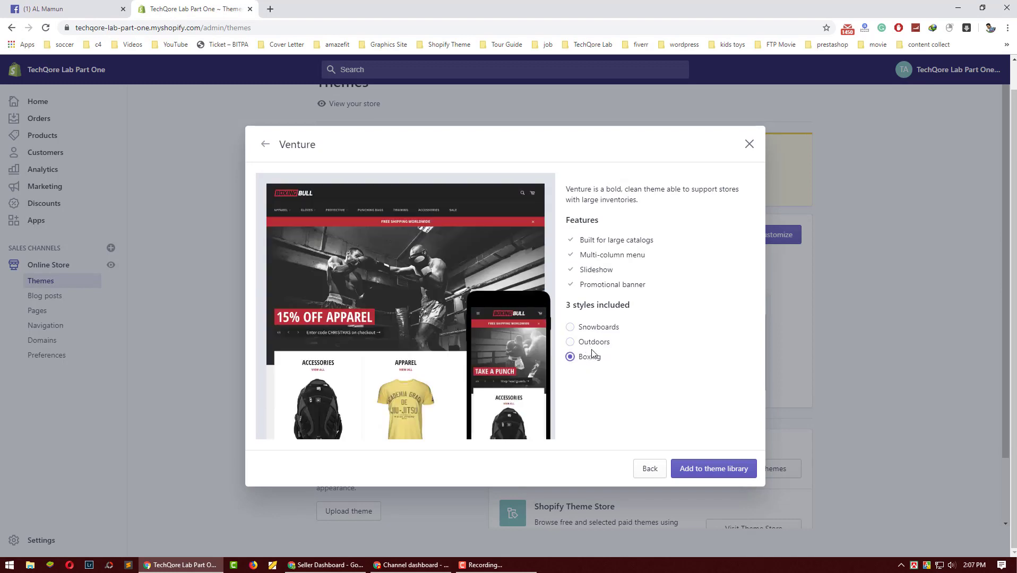
left_click(591, 339)
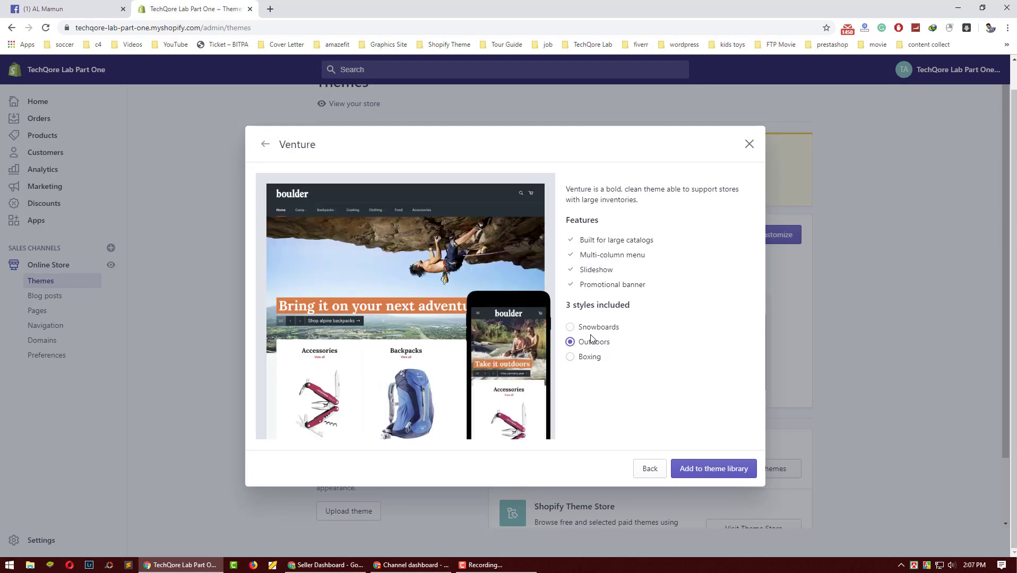
left_click(594, 327)
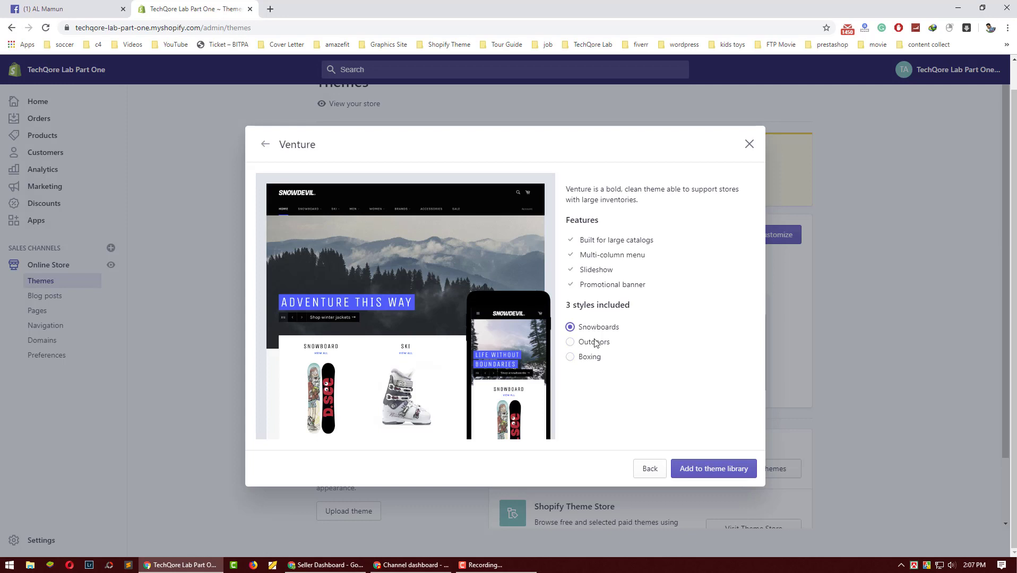
left_click(595, 343)
left_click(596, 327)
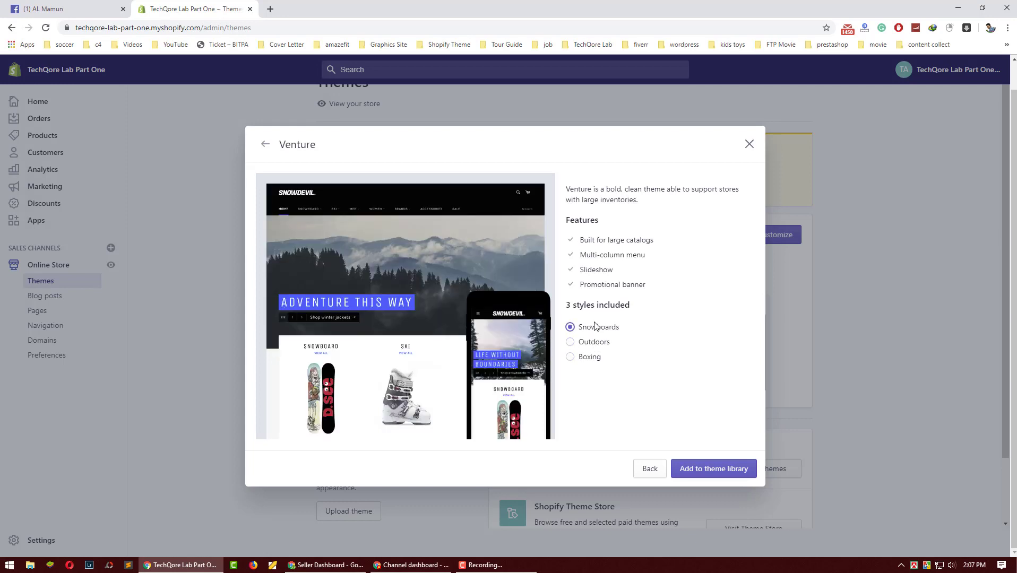
left_click(697, 468)
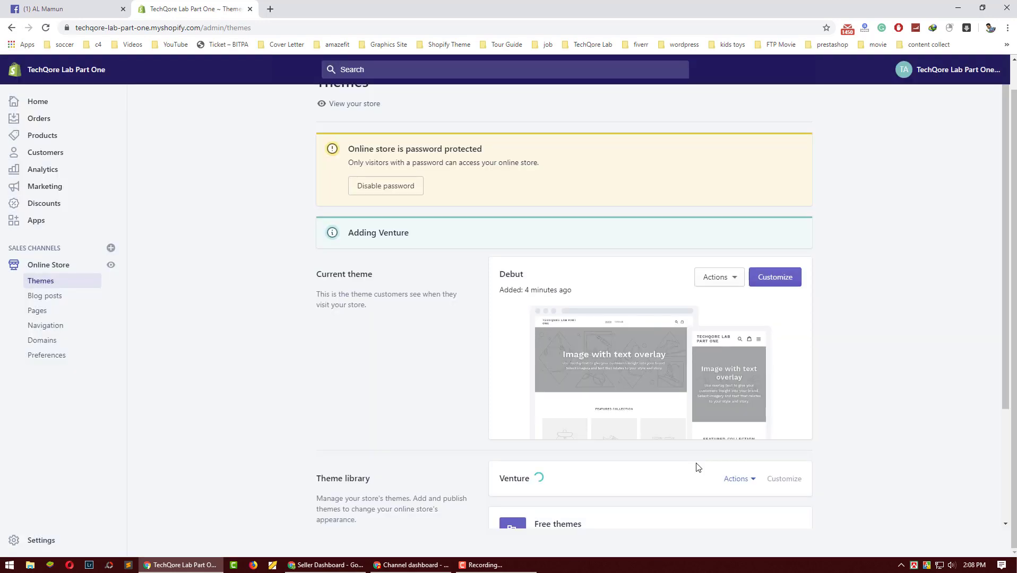
- Publish the Venture theme from the theme library as the store's current theme in place of Debut
scroll(405, 379, "down", 2)
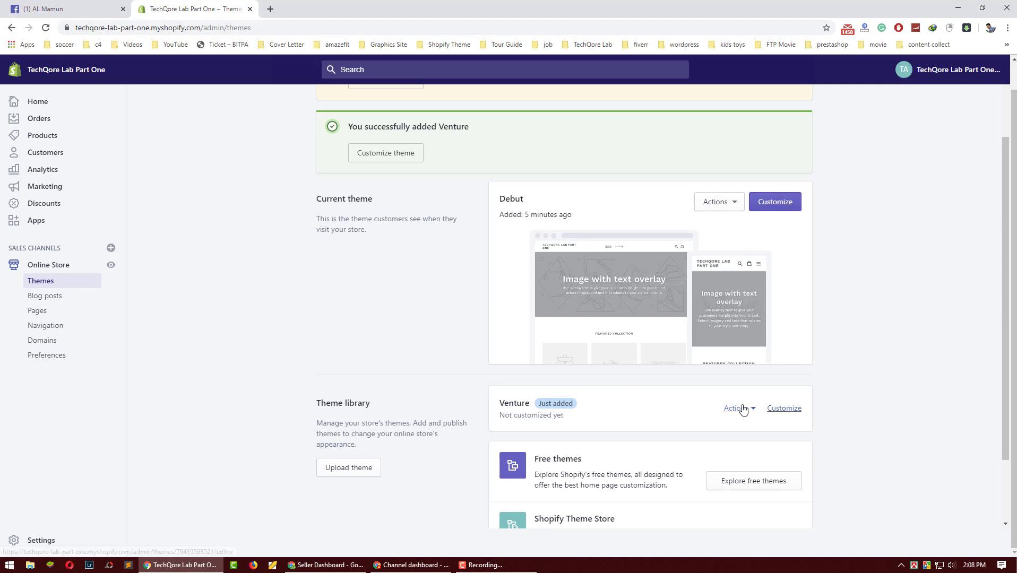
left_click(747, 409)
left_click(720, 274)
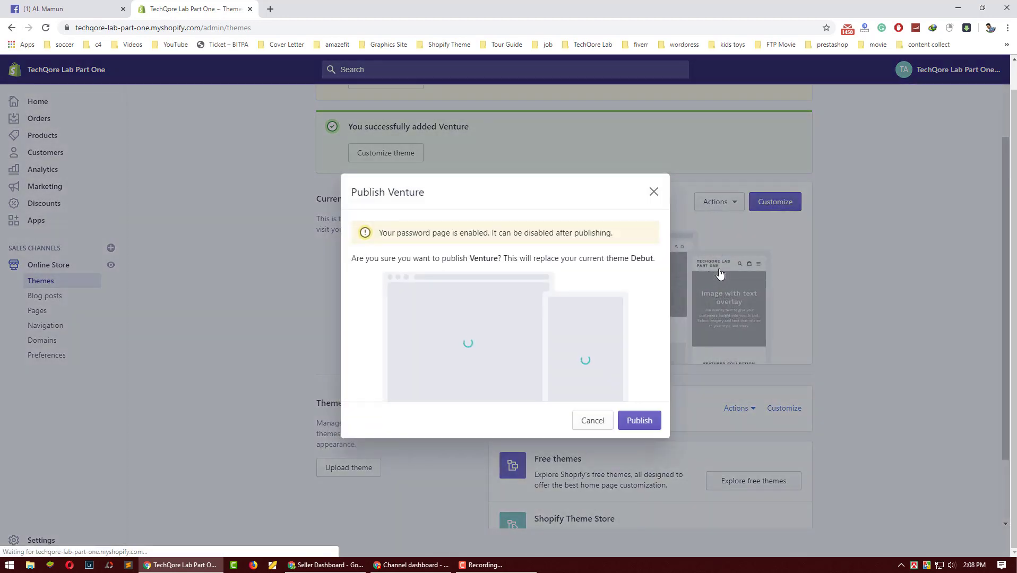
left_click(636, 420)
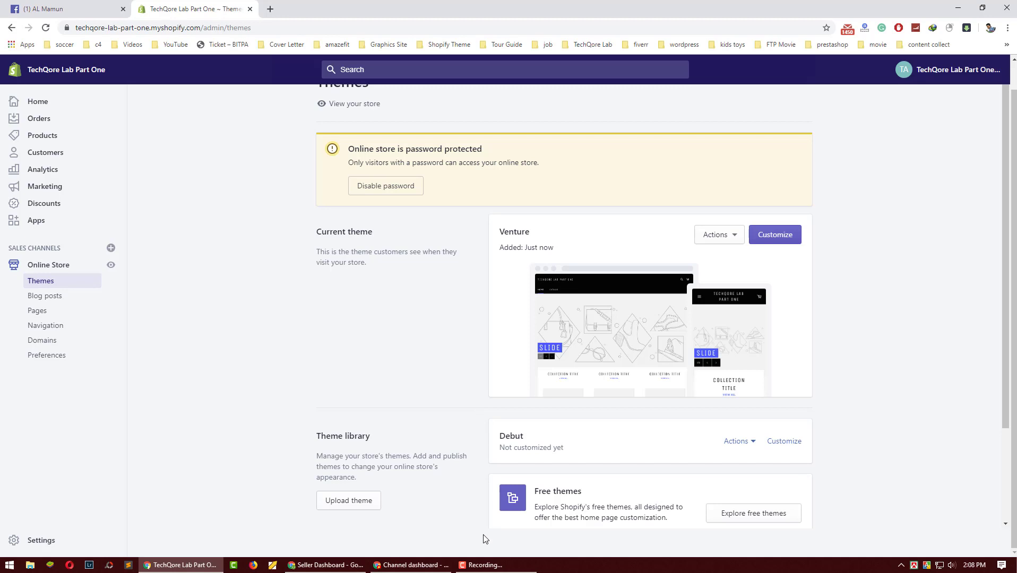
left_click(495, 567)
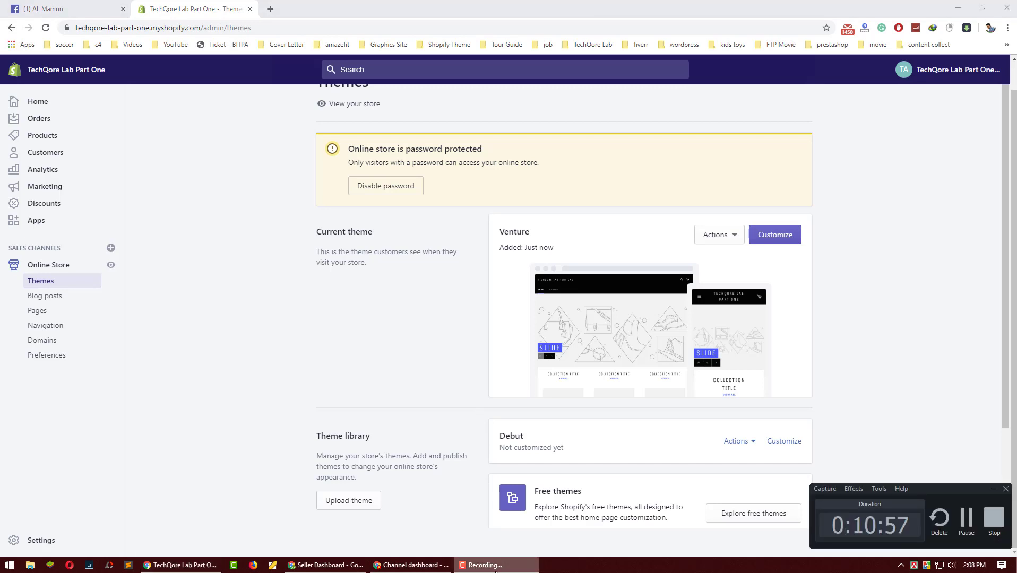